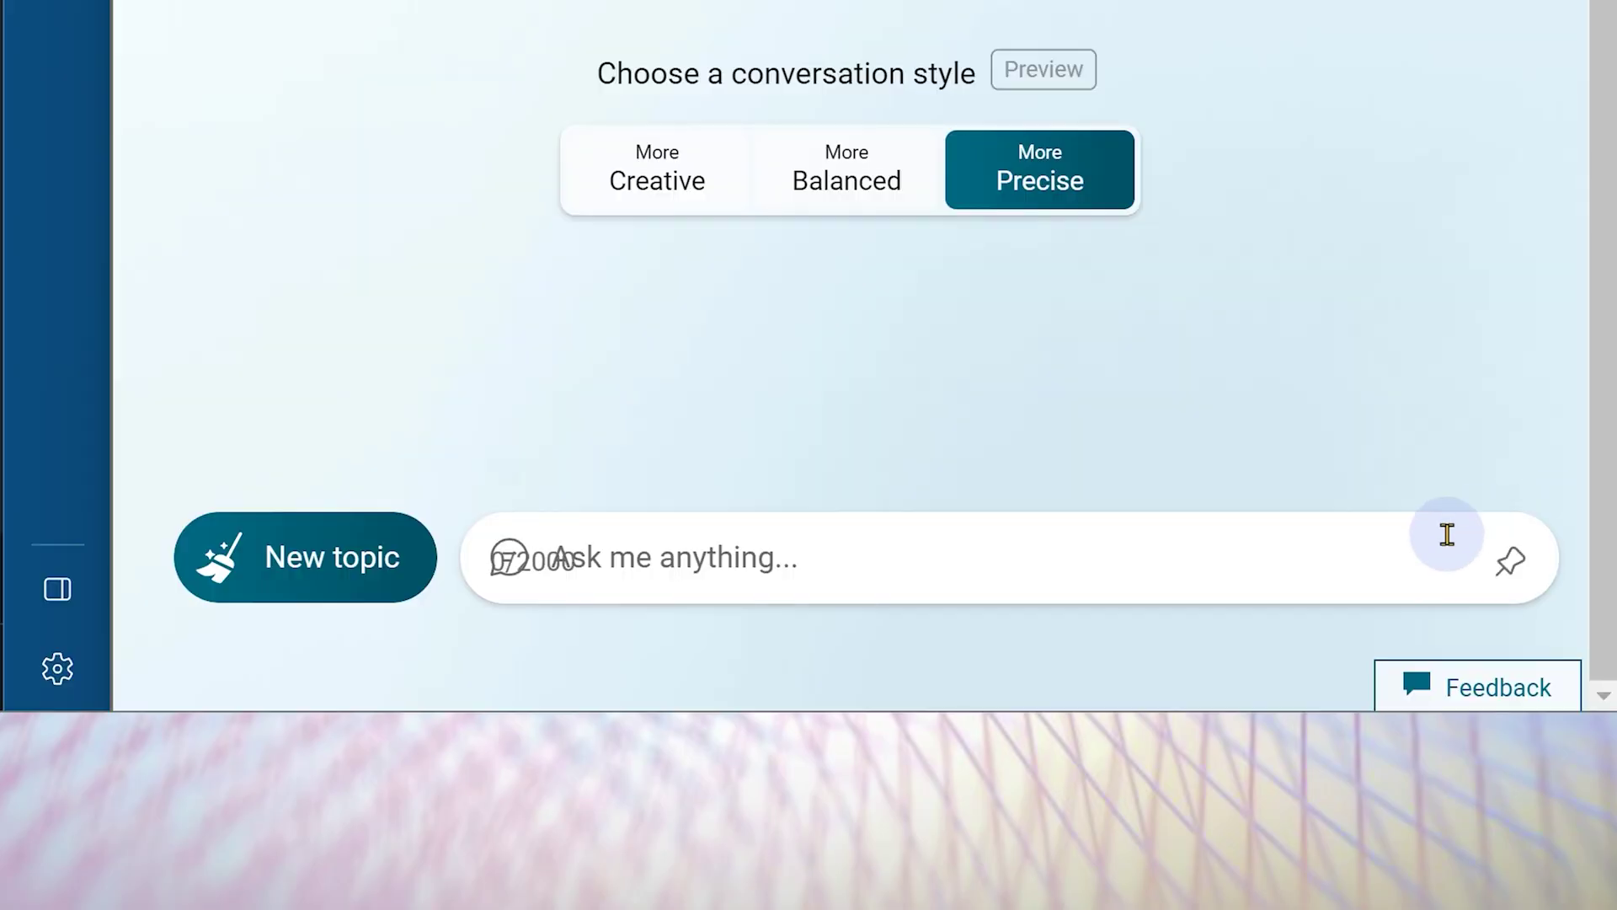
- Place the cursor in Bing Chat's empty 'Ask me anything...' box
left_click(1332, 556)
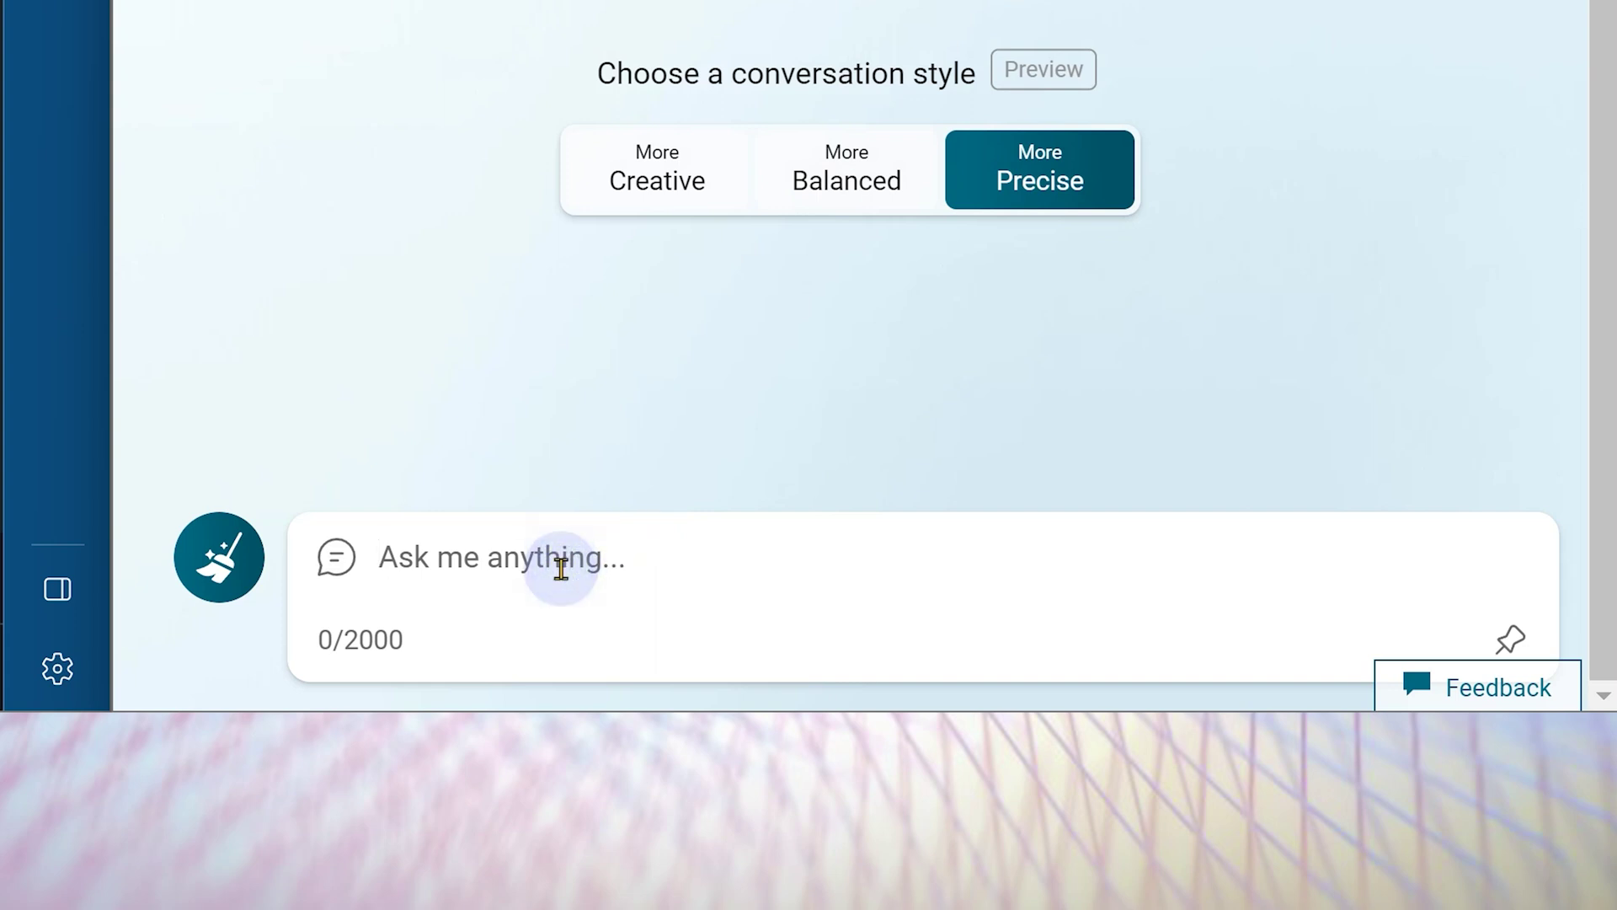
- Ask 'How many elements are there' in Bing chat and Google, both answering 118
type("How many elements are there")
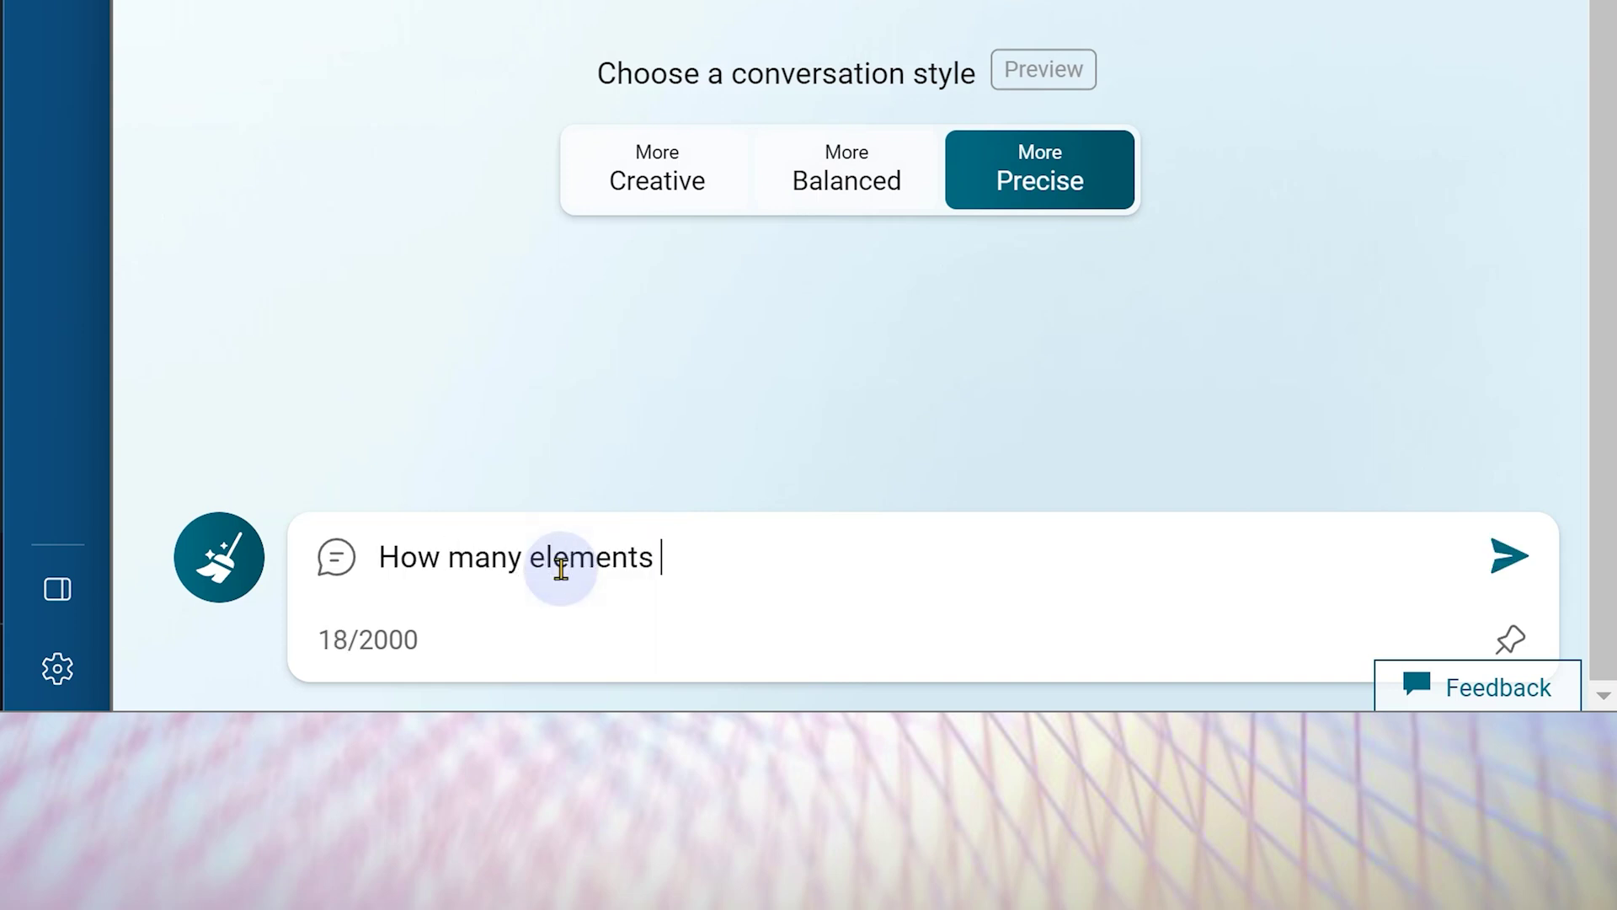
triple_click(561, 569)
key("ctrl+c")
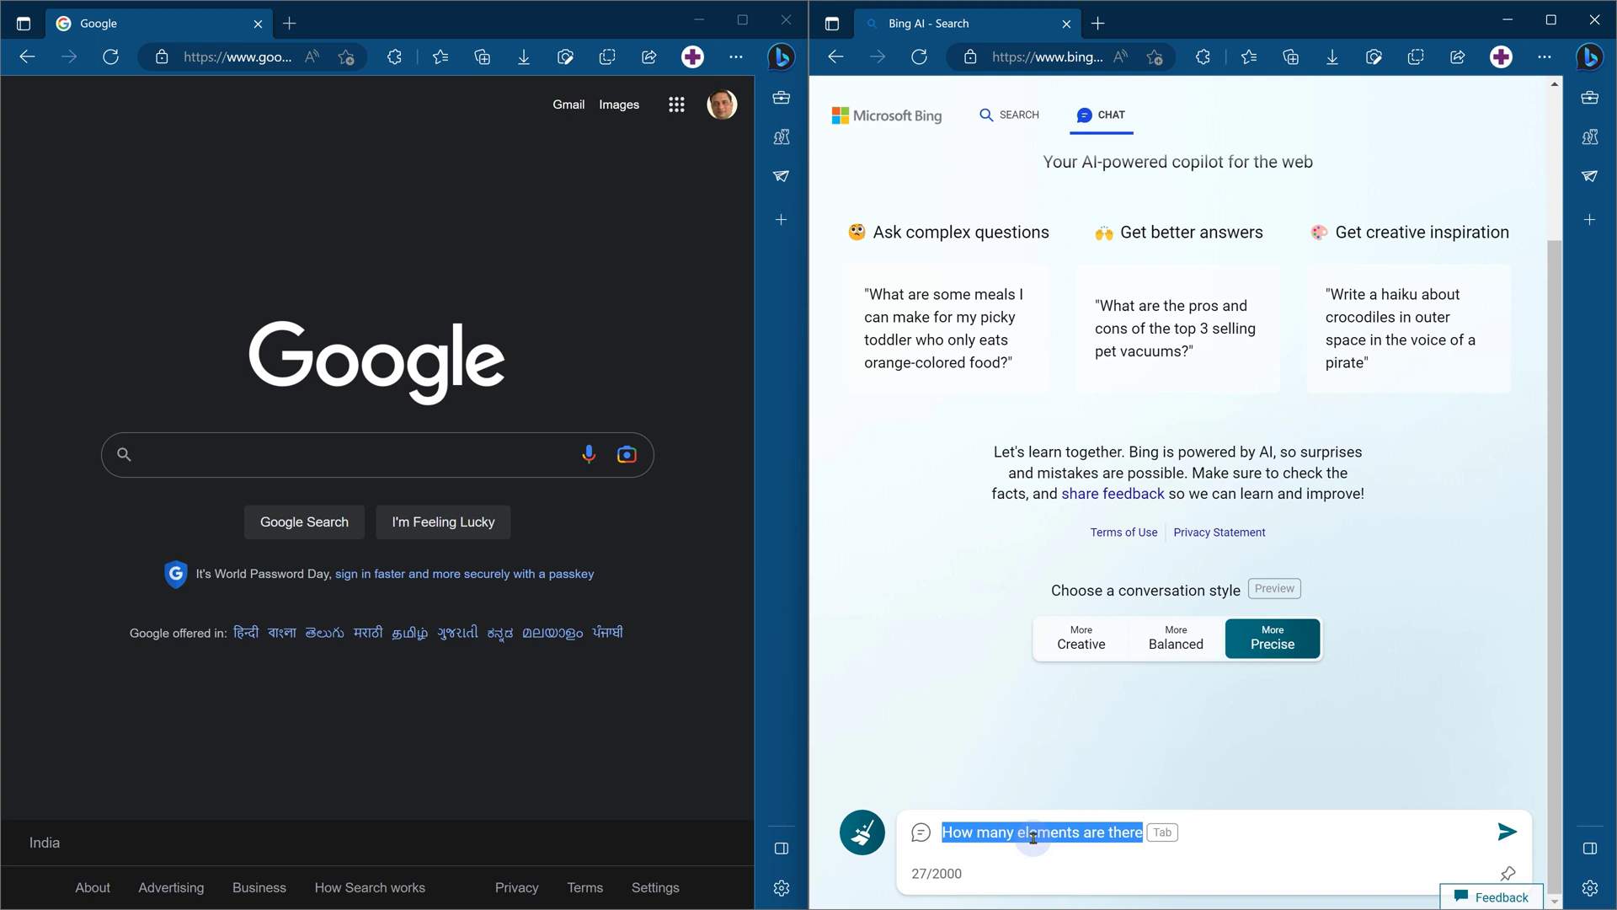
left_click(387, 456)
key("ctrl+v")
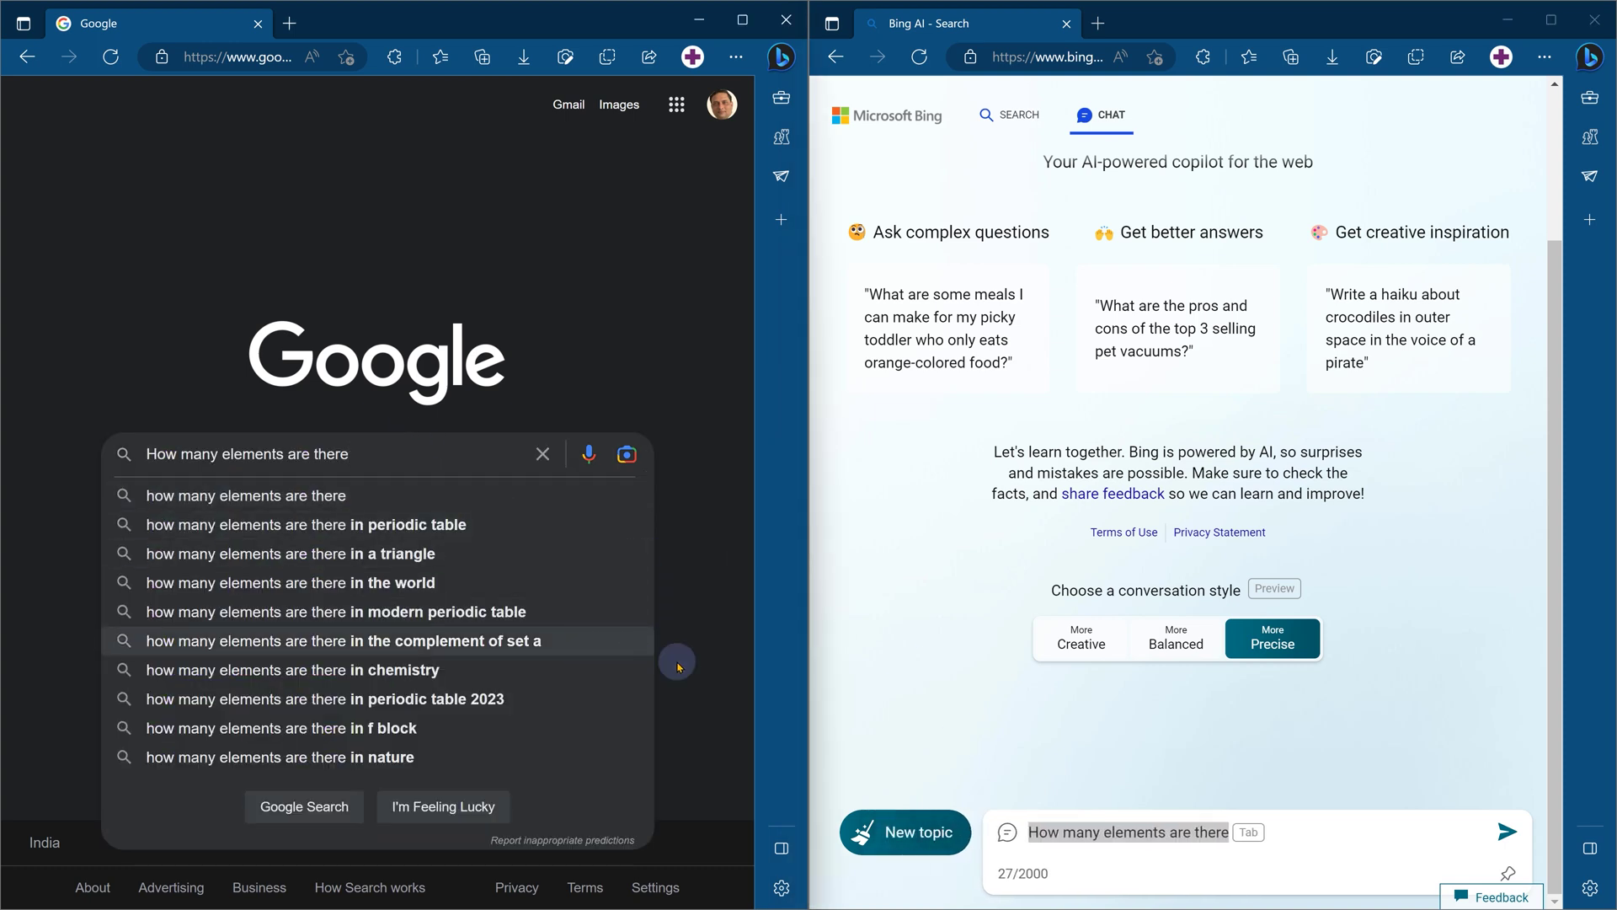
left_click(678, 546)
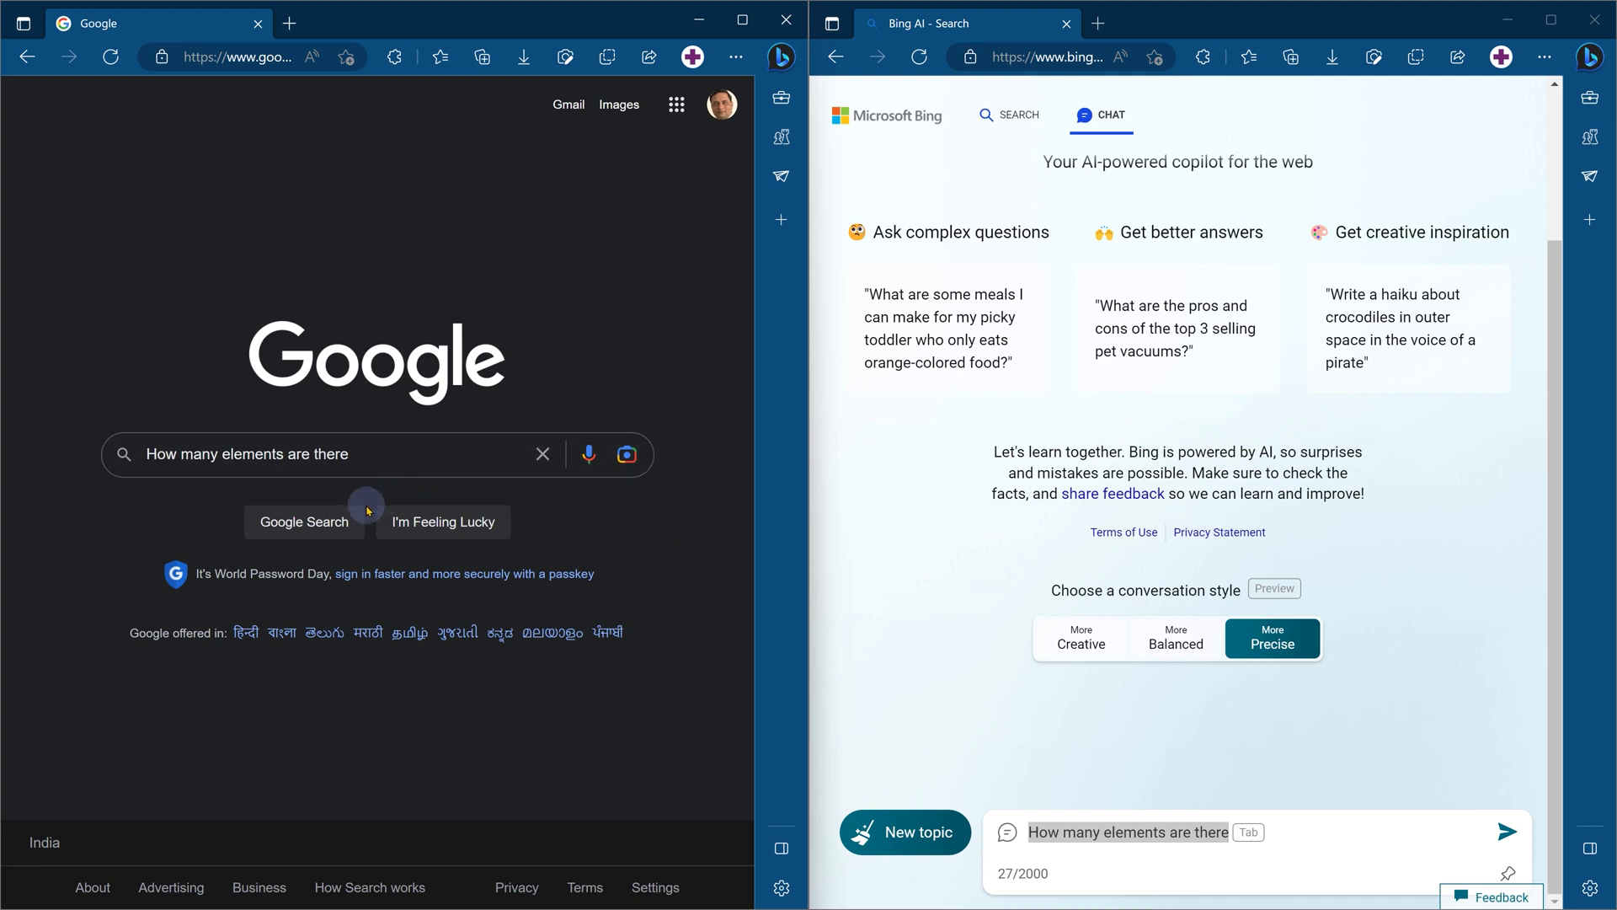
left_click(327, 524)
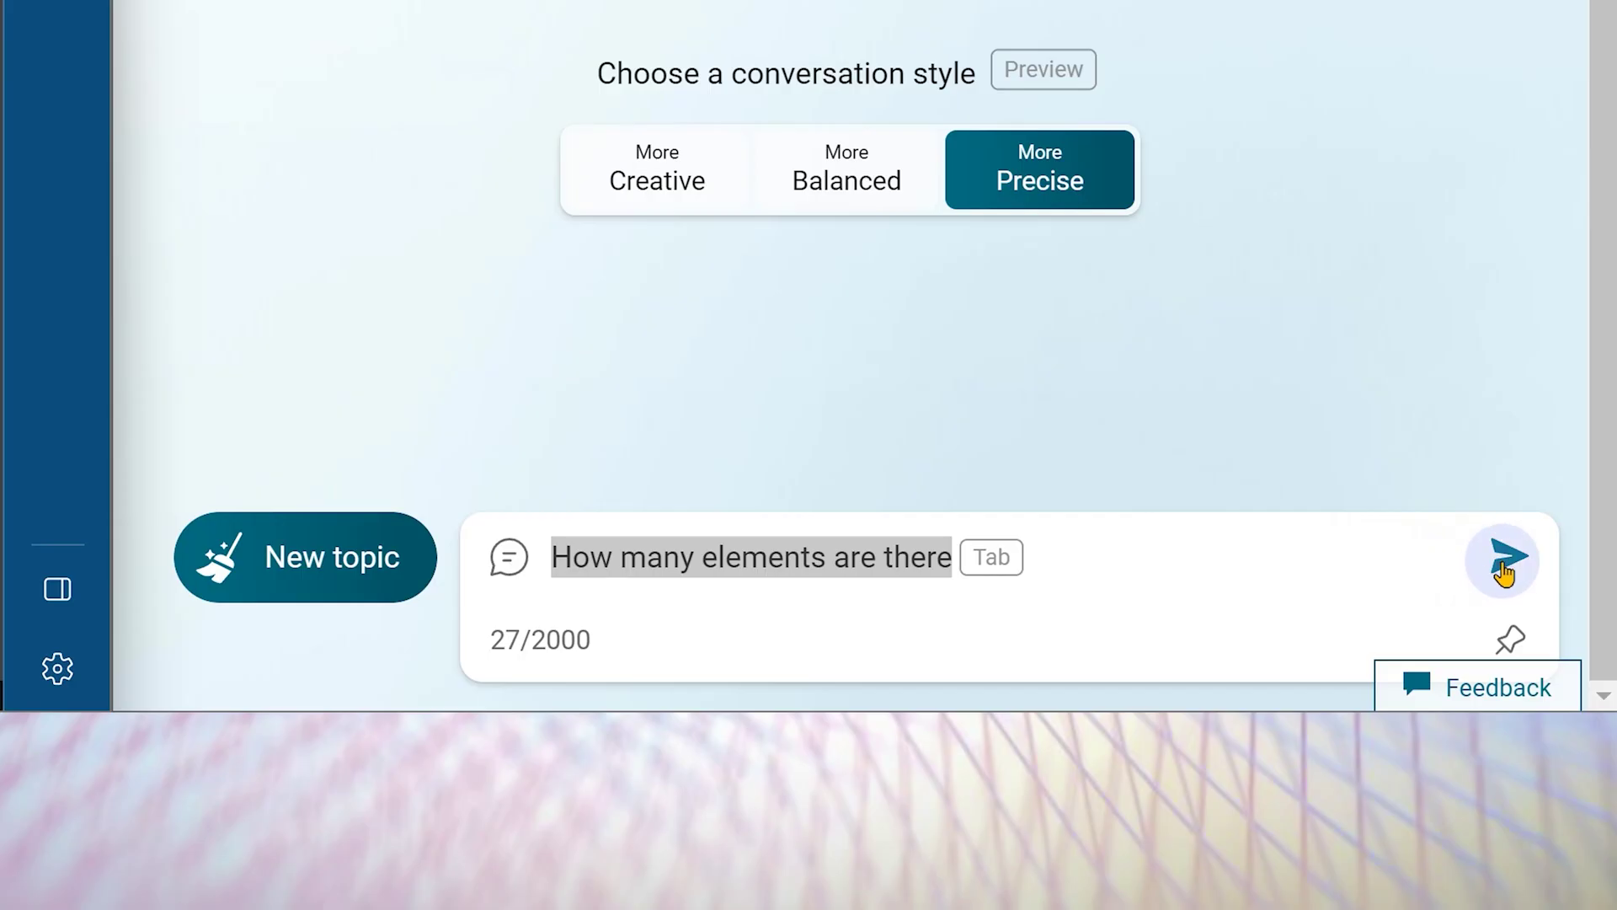
left_click(1504, 562)
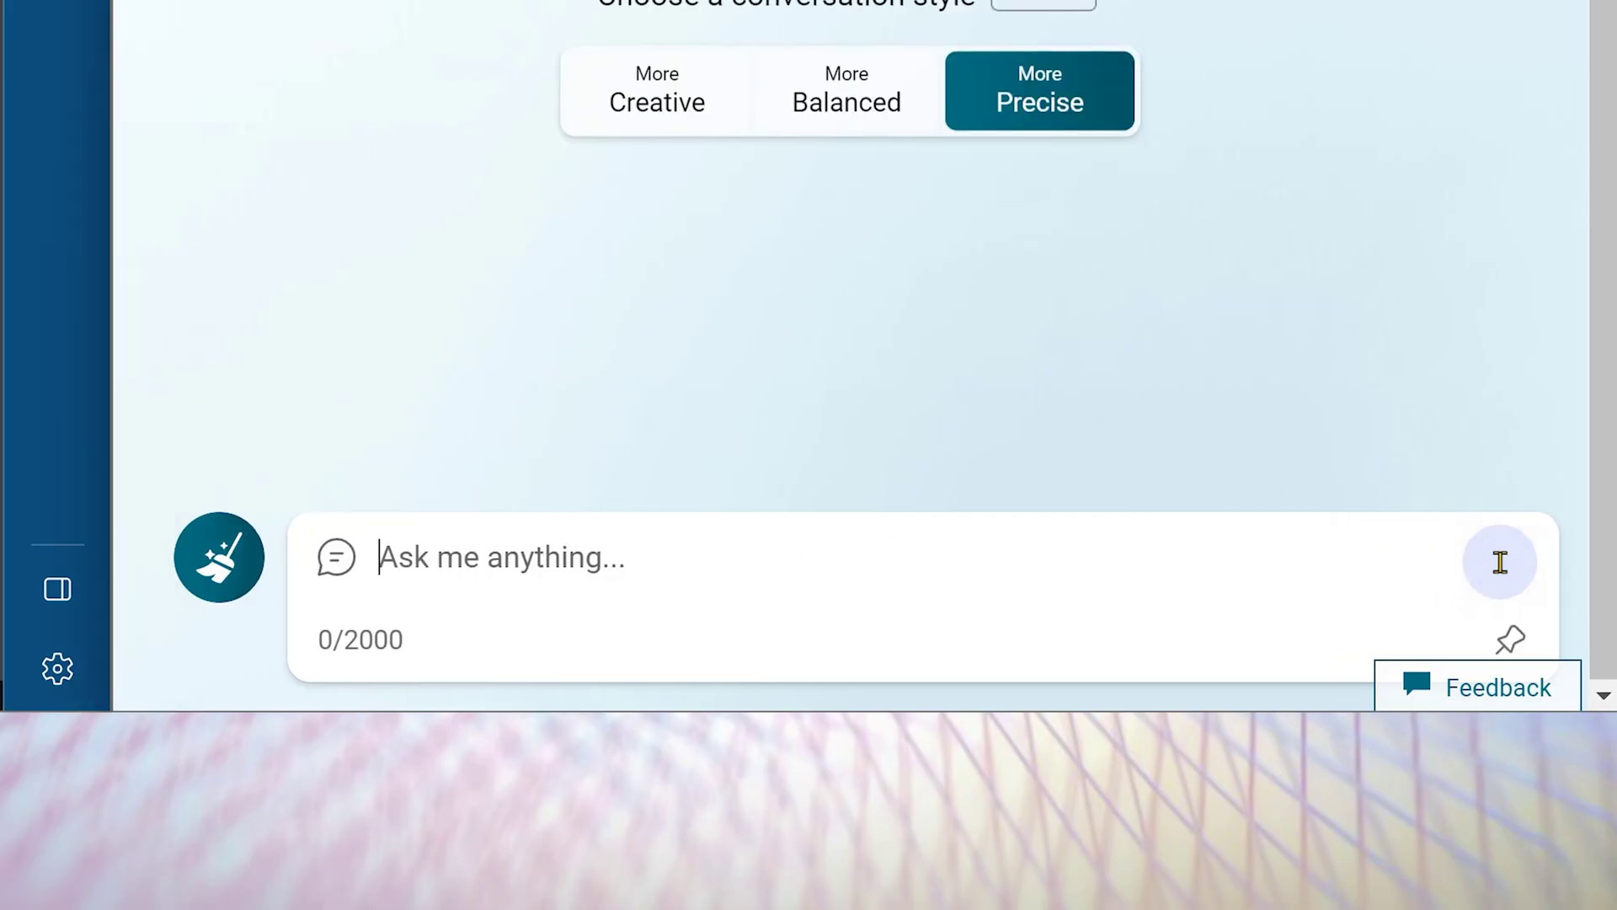
left_click(1248, 519)
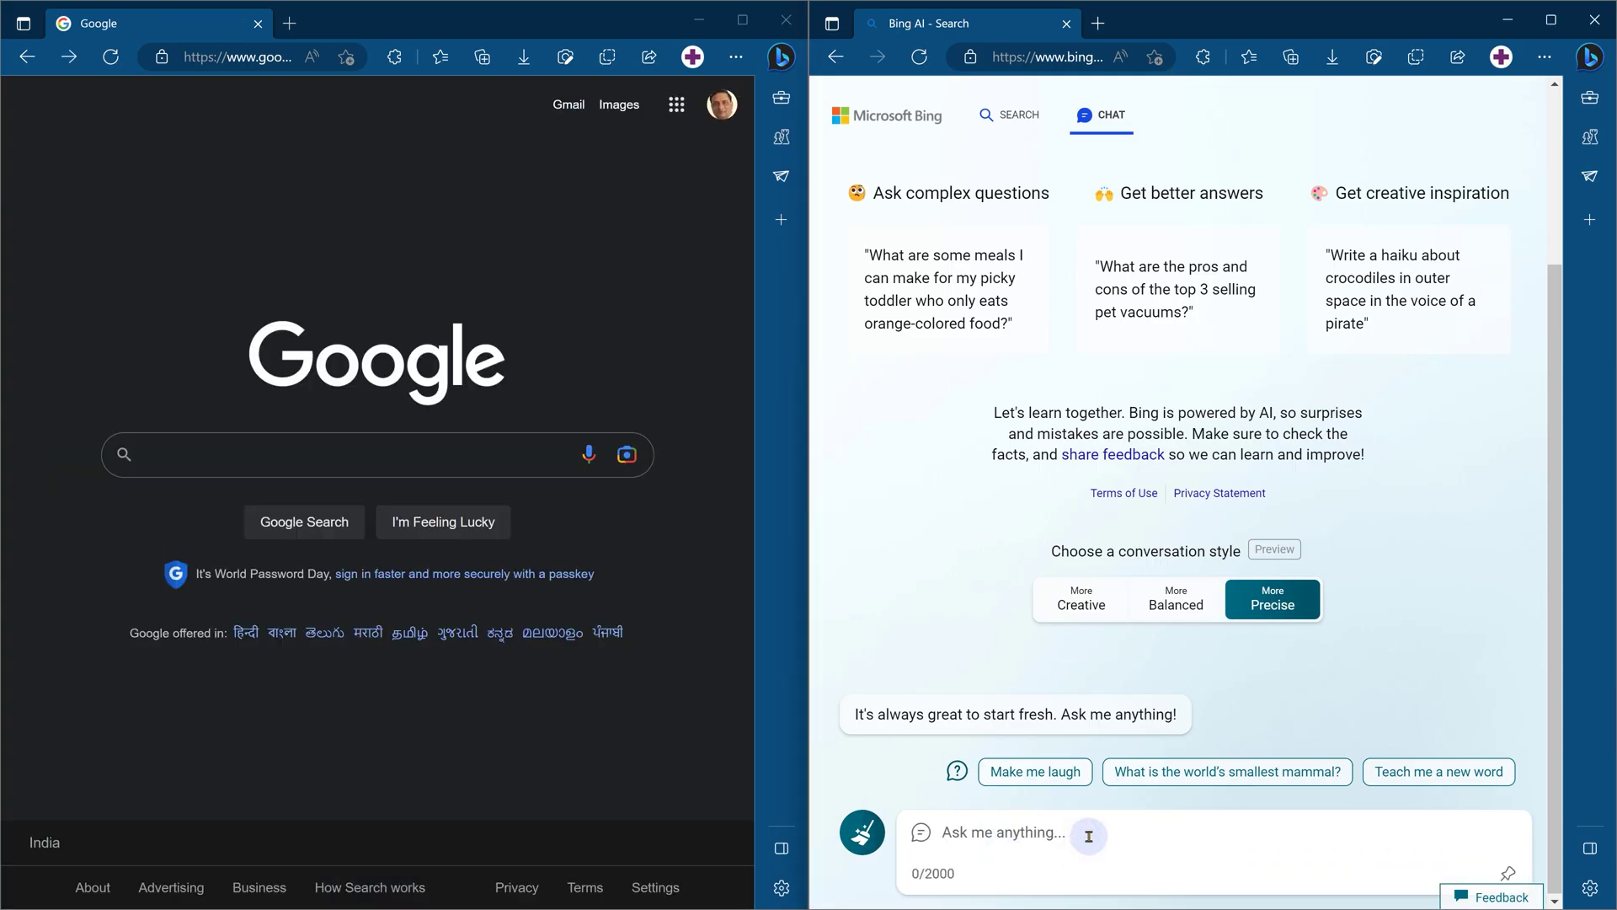
- Ask 'How are elements classified' in Bing chat and Google: metals, non-metals, metalloids
type("How are eleme")
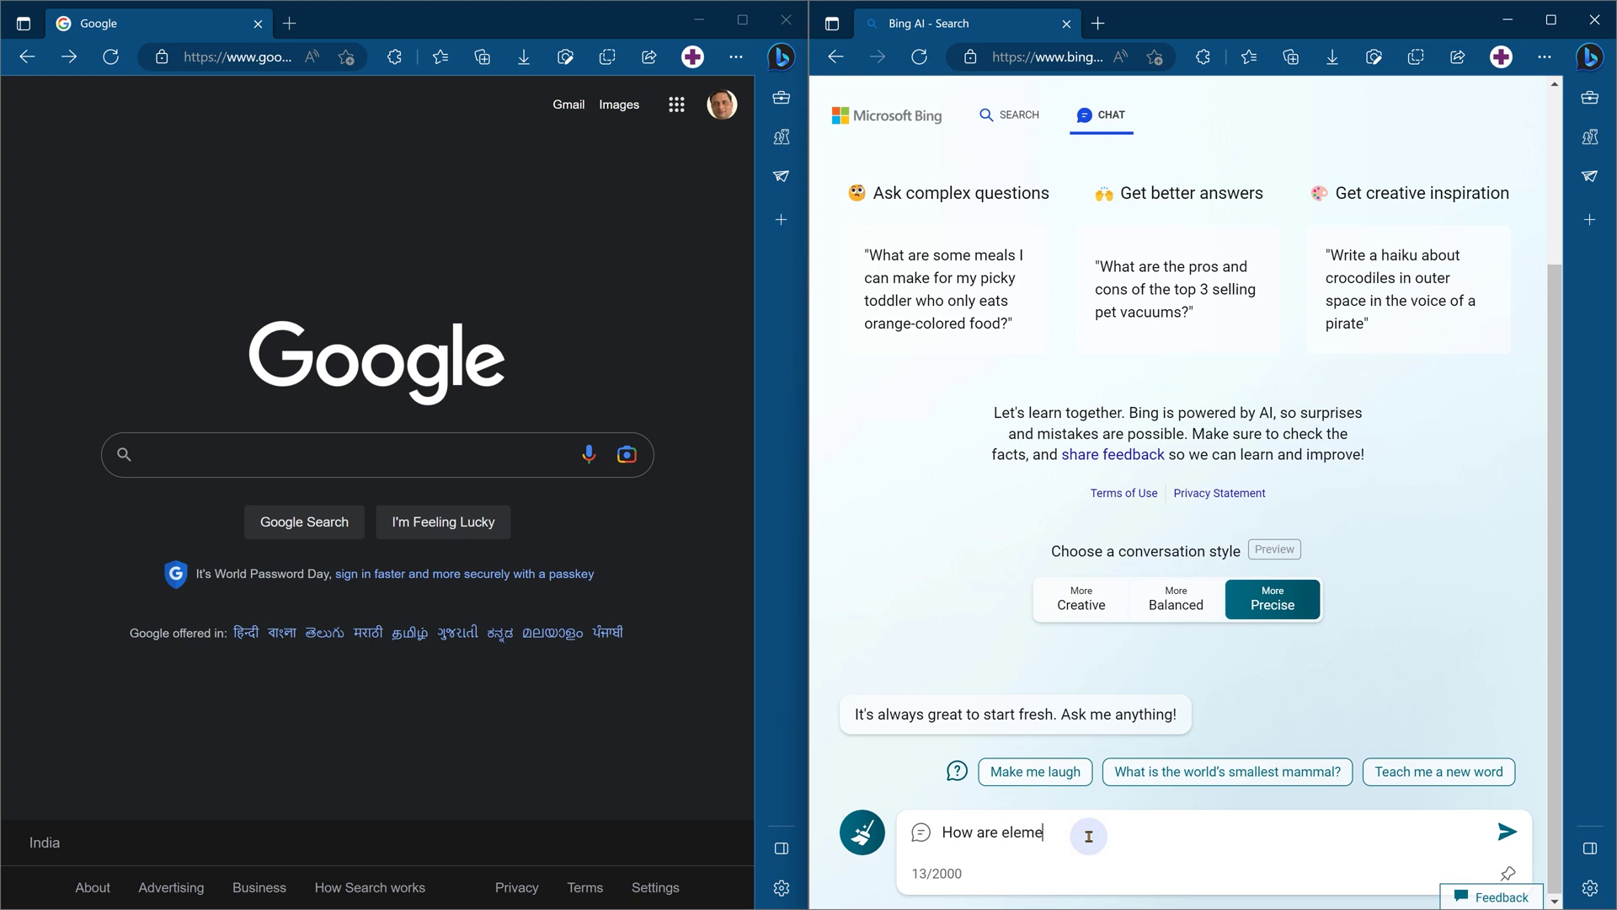
type("nts classified")
key("ctrl+a")
key("ctrl+c")
left_click(248, 459)
key("ctrl+v")
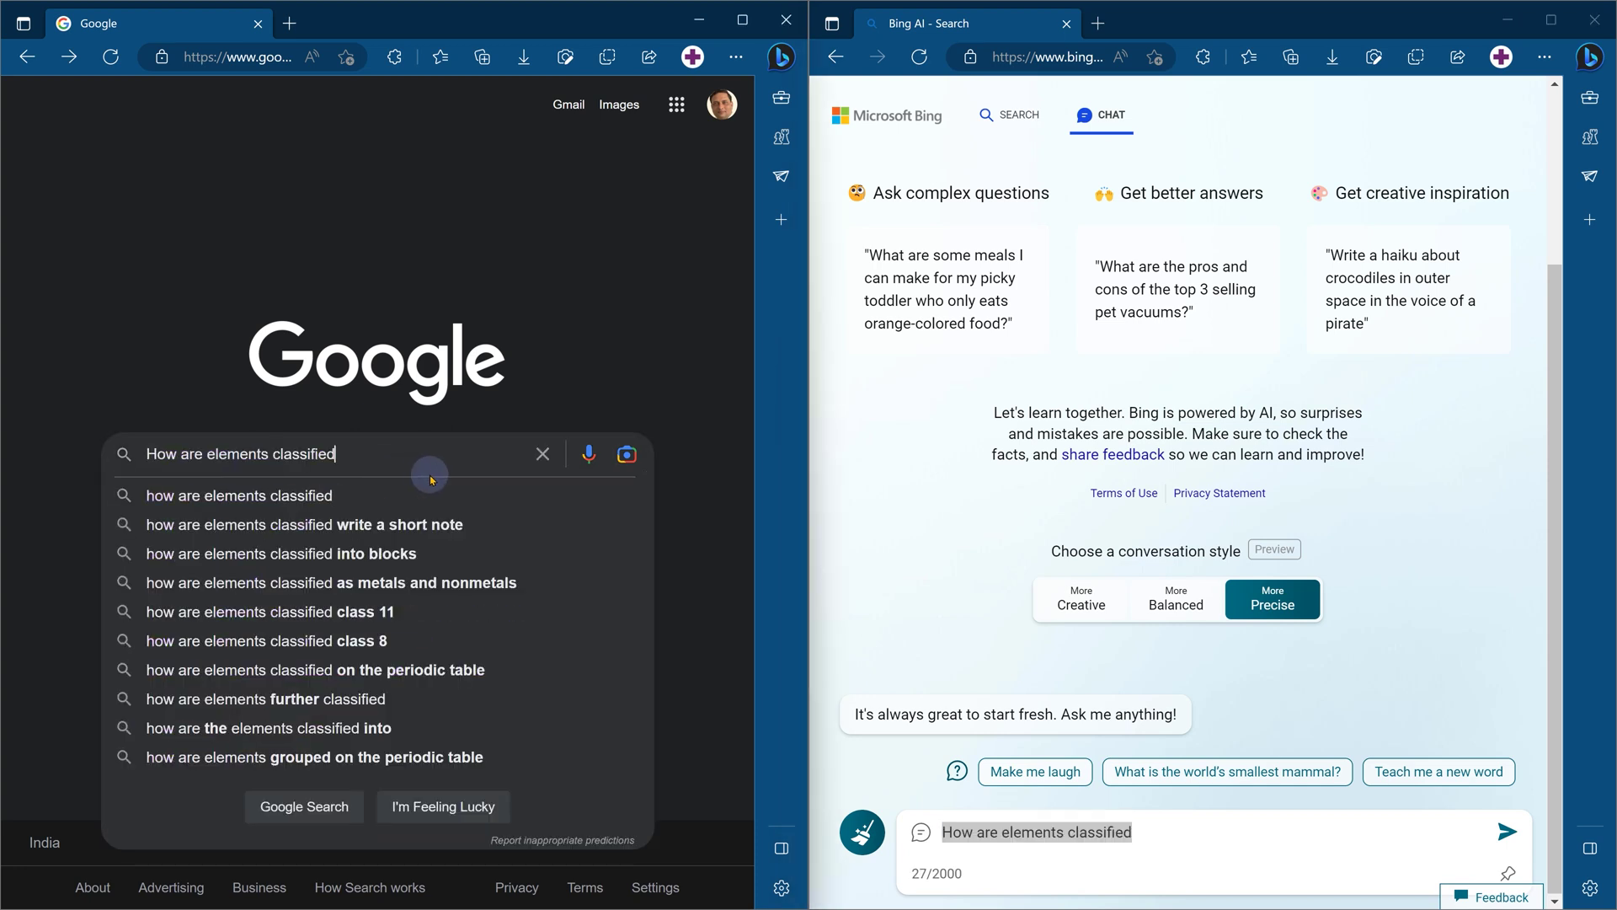
key("Return")
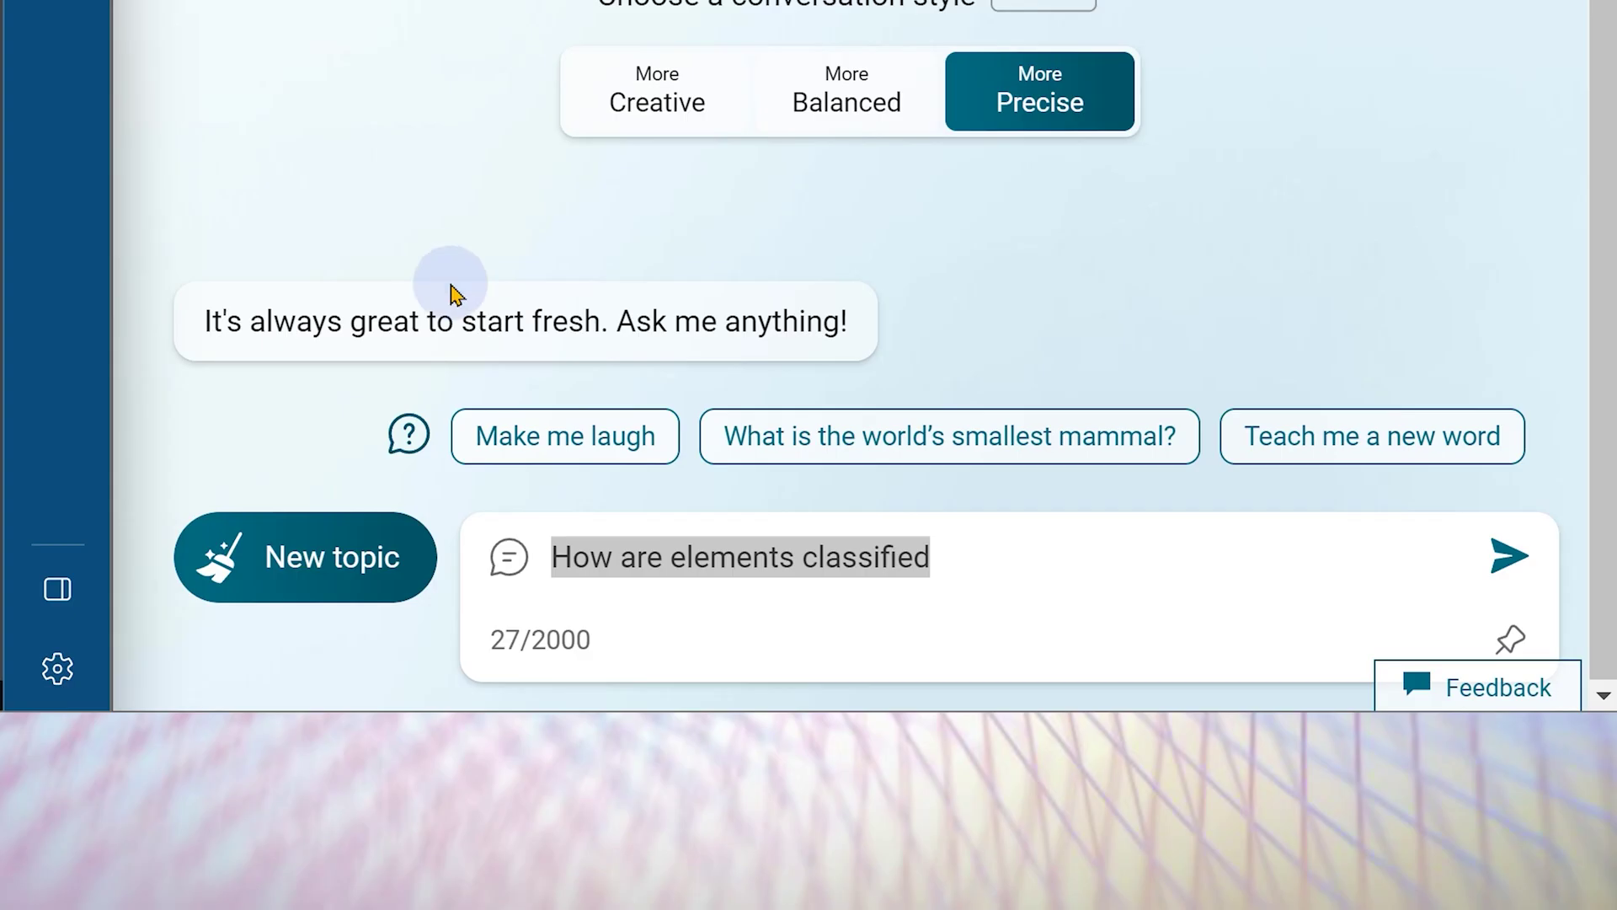
left_click(975, 570)
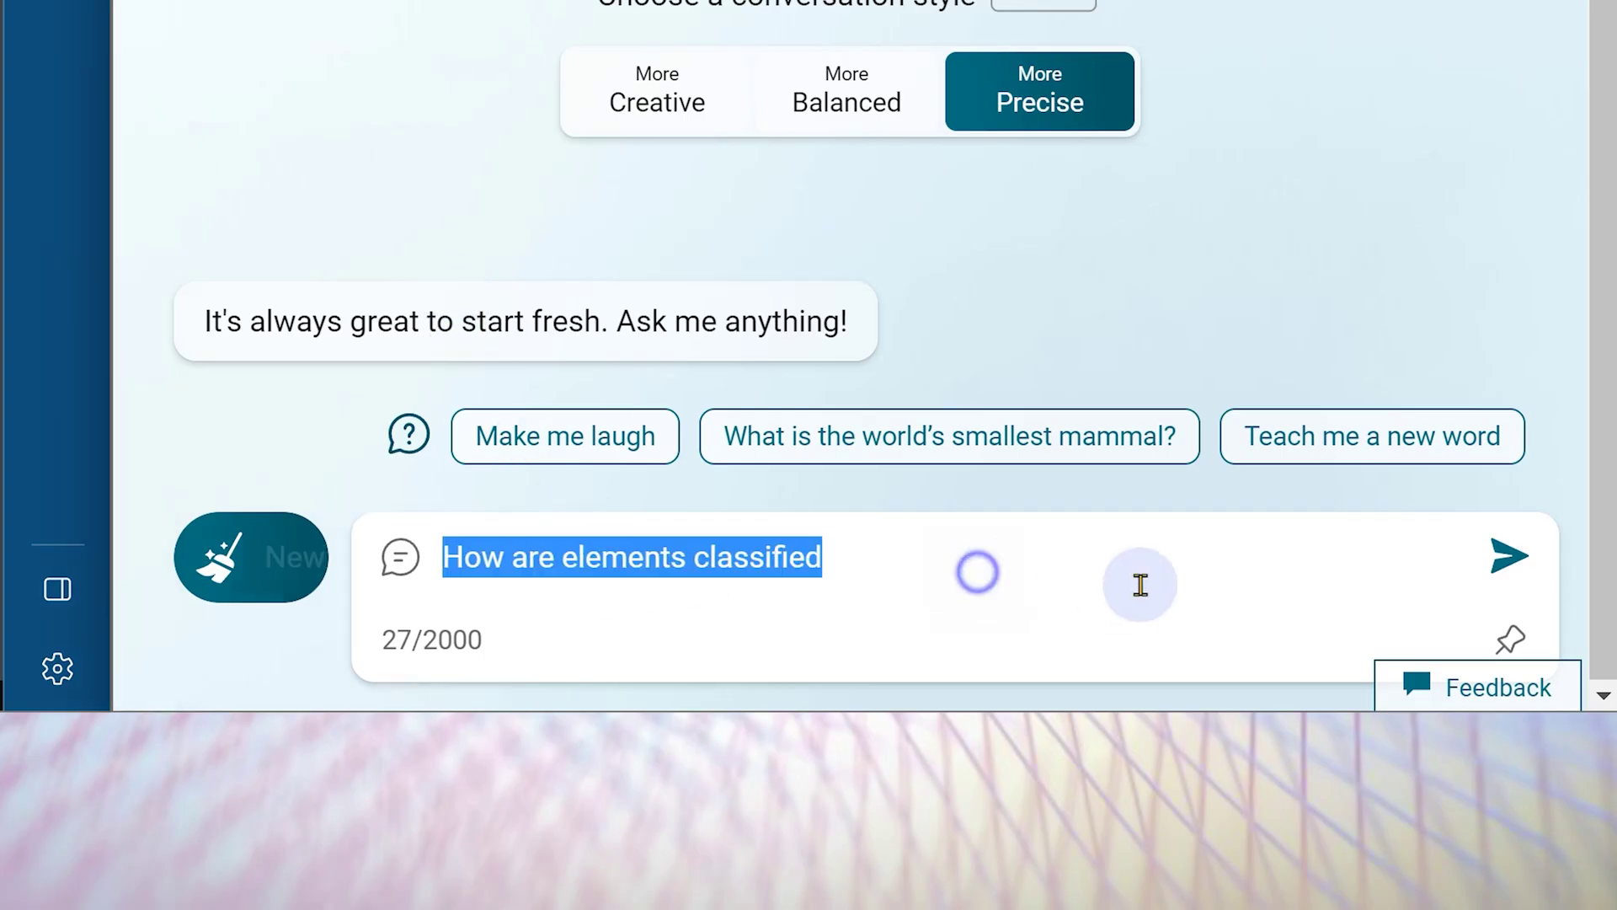
left_click(1508, 565)
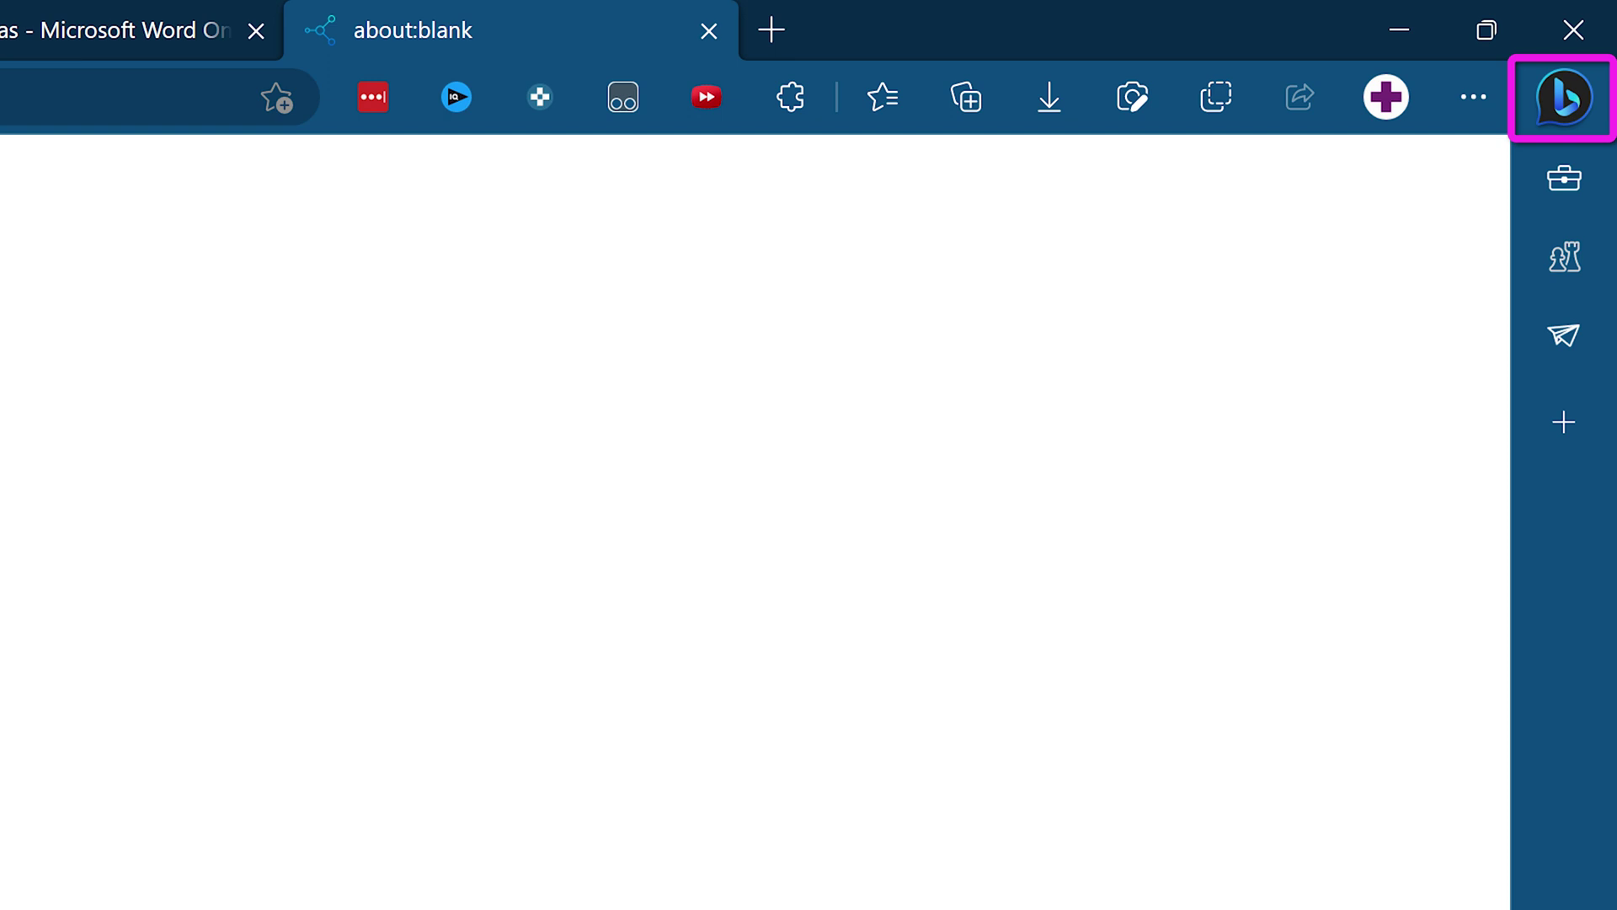
- Send the Wikipedia India Etymology passage to the Bing sidebar and ask it to explain
key("ctrl+shift+period")
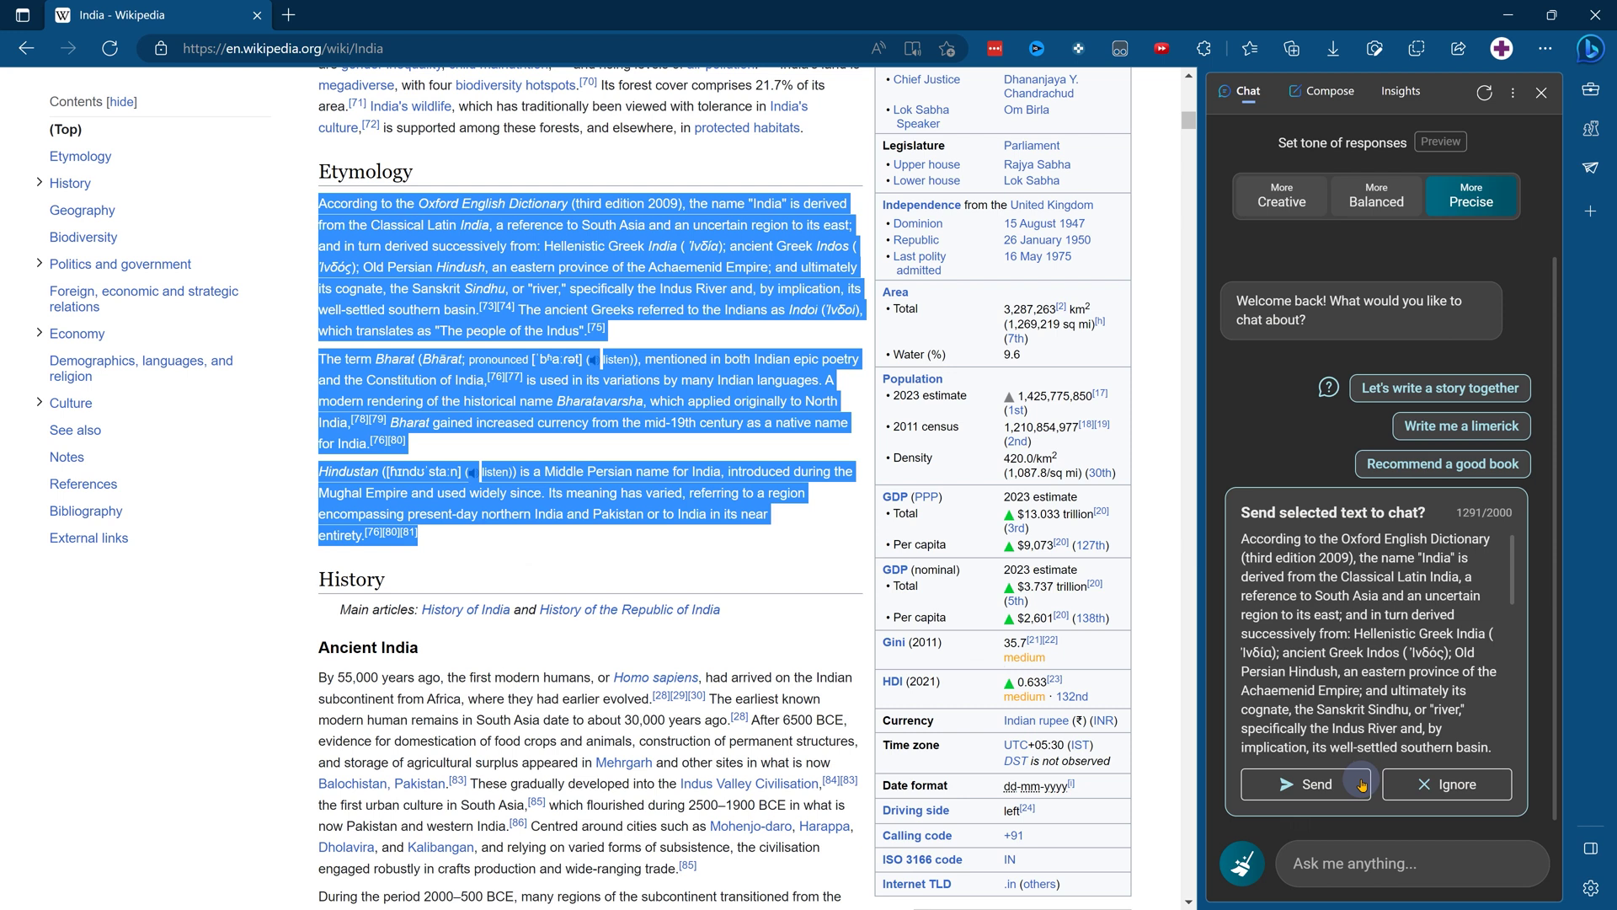
left_click(1362, 783)
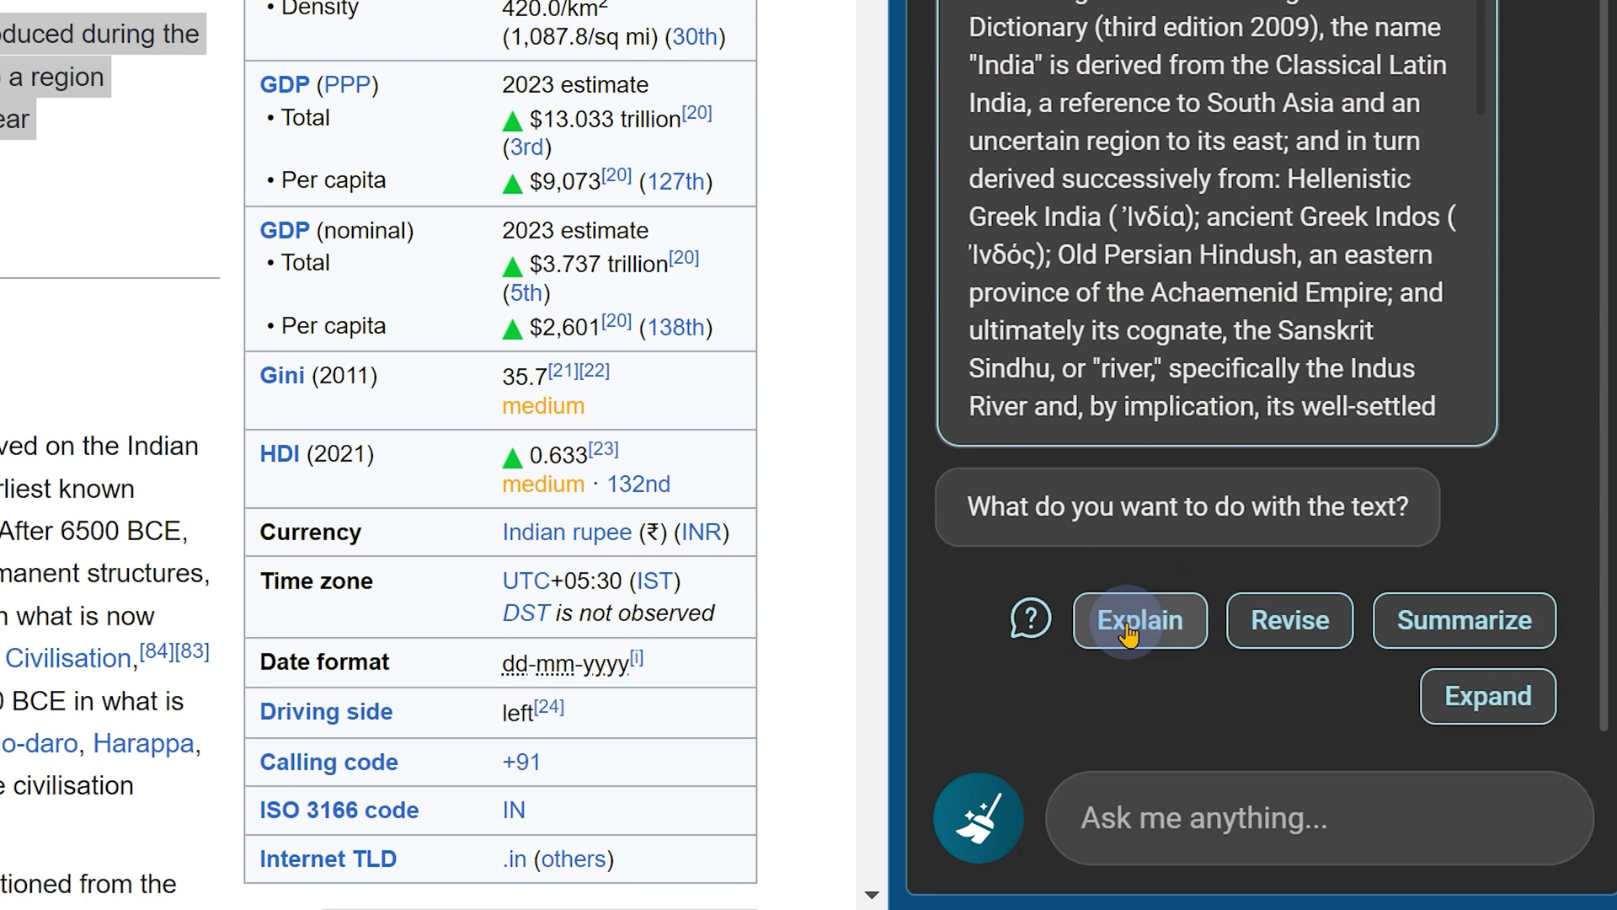
left_click(1127, 623)
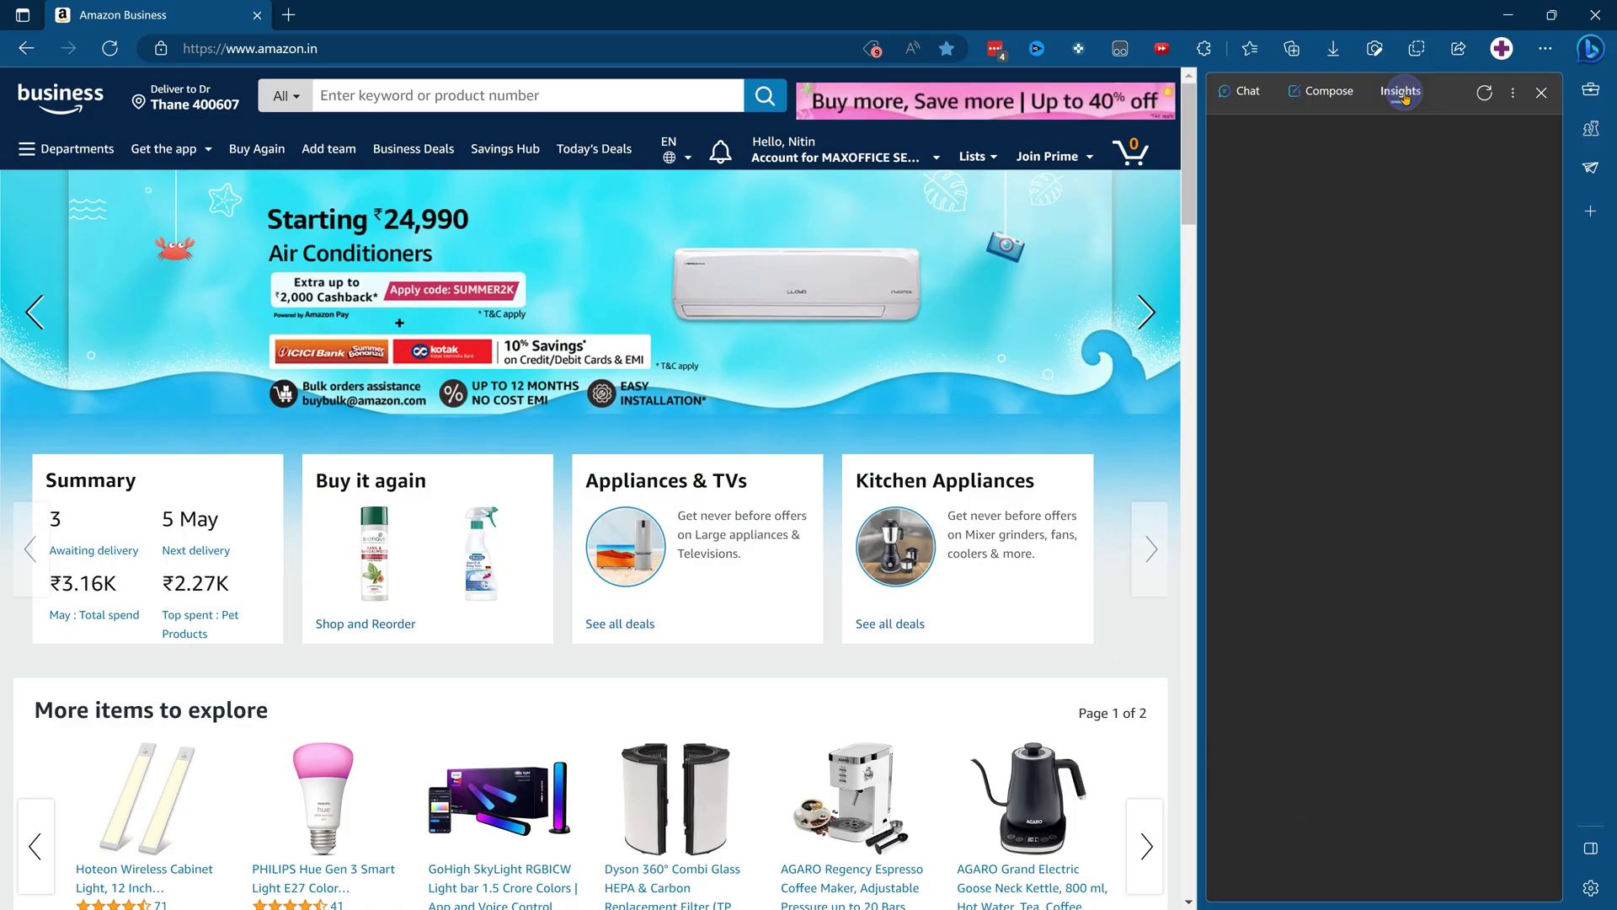
- Browse the Amazon page's key points, related videos, site details and traffic analytics in Insights
left_click(1401, 92)
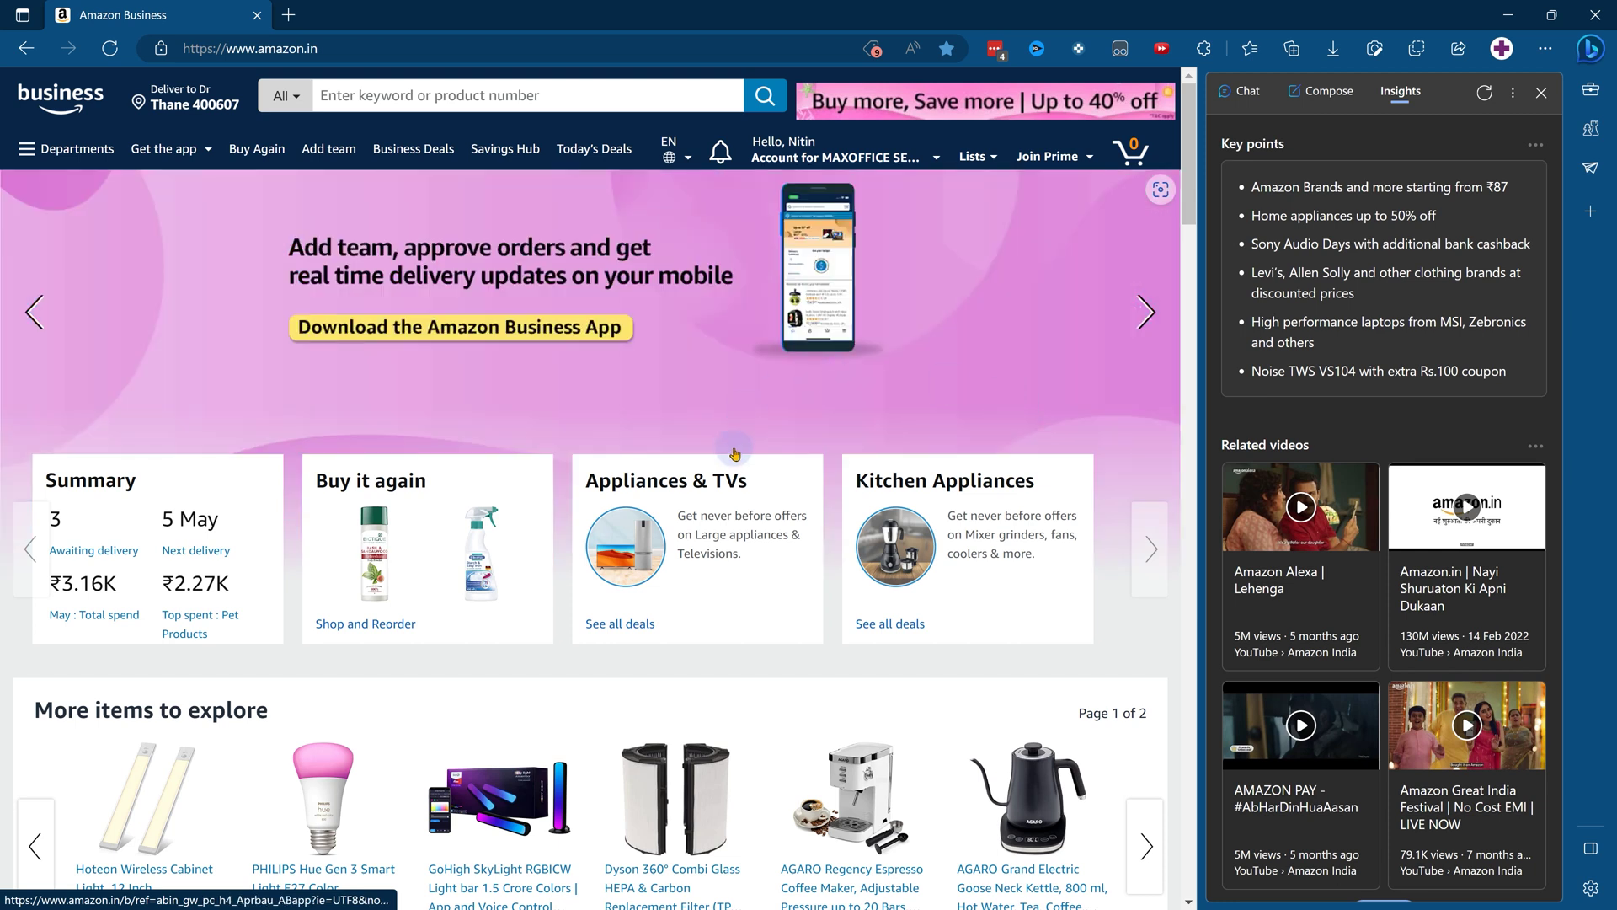
scroll(1362, 406, "down", 3)
scroll(1362, 406, "down", 6)
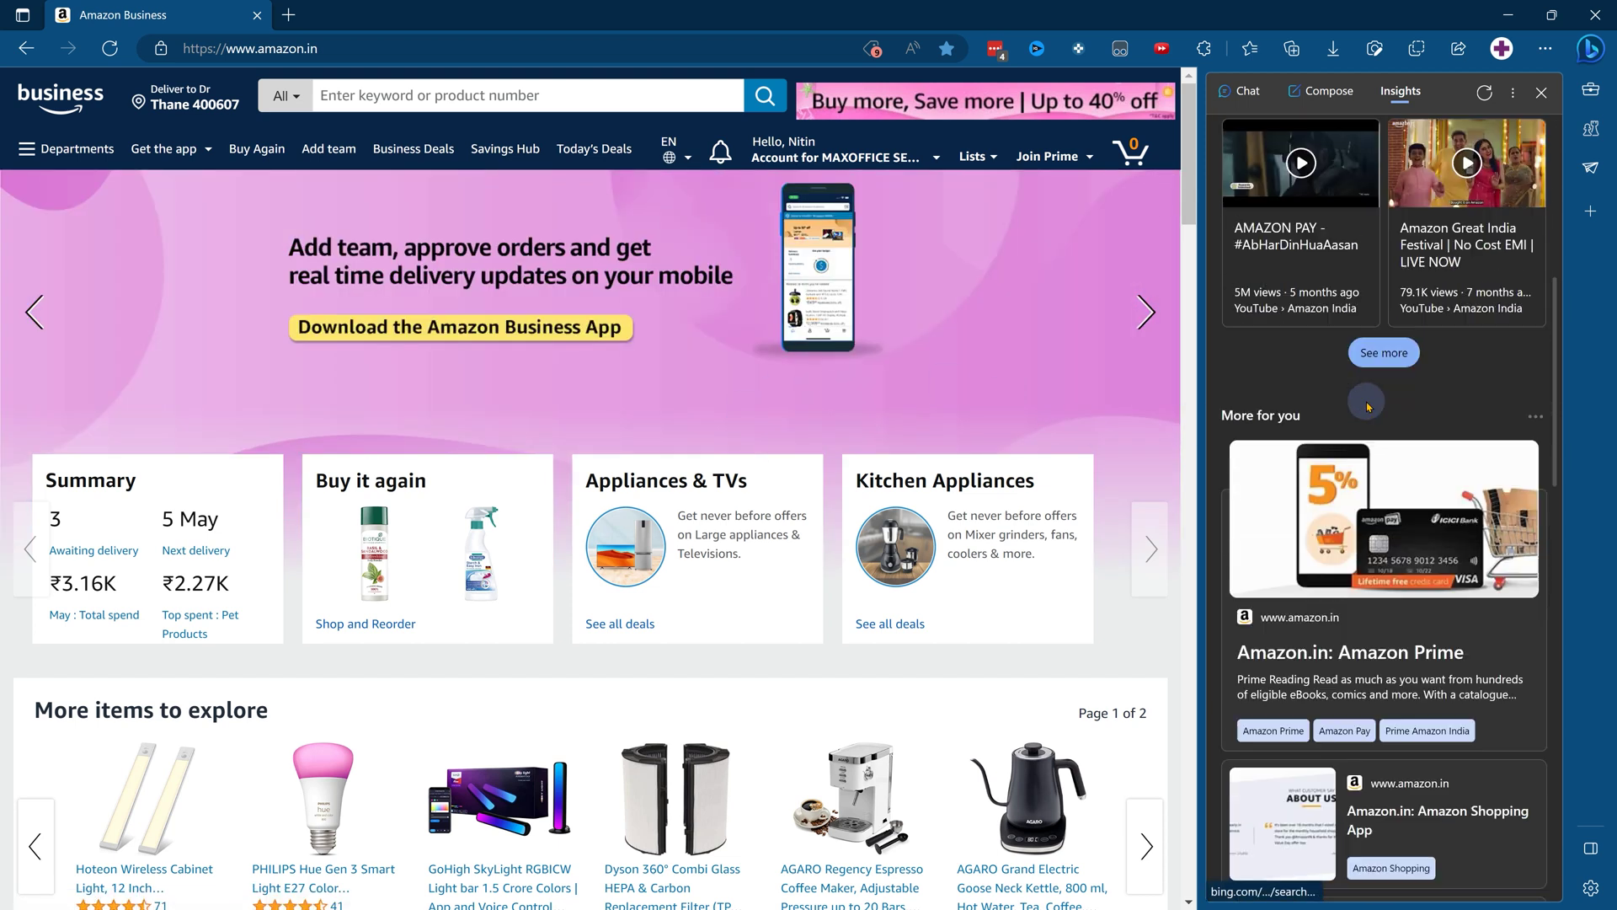
scroll(1377, 408, "down", 3)
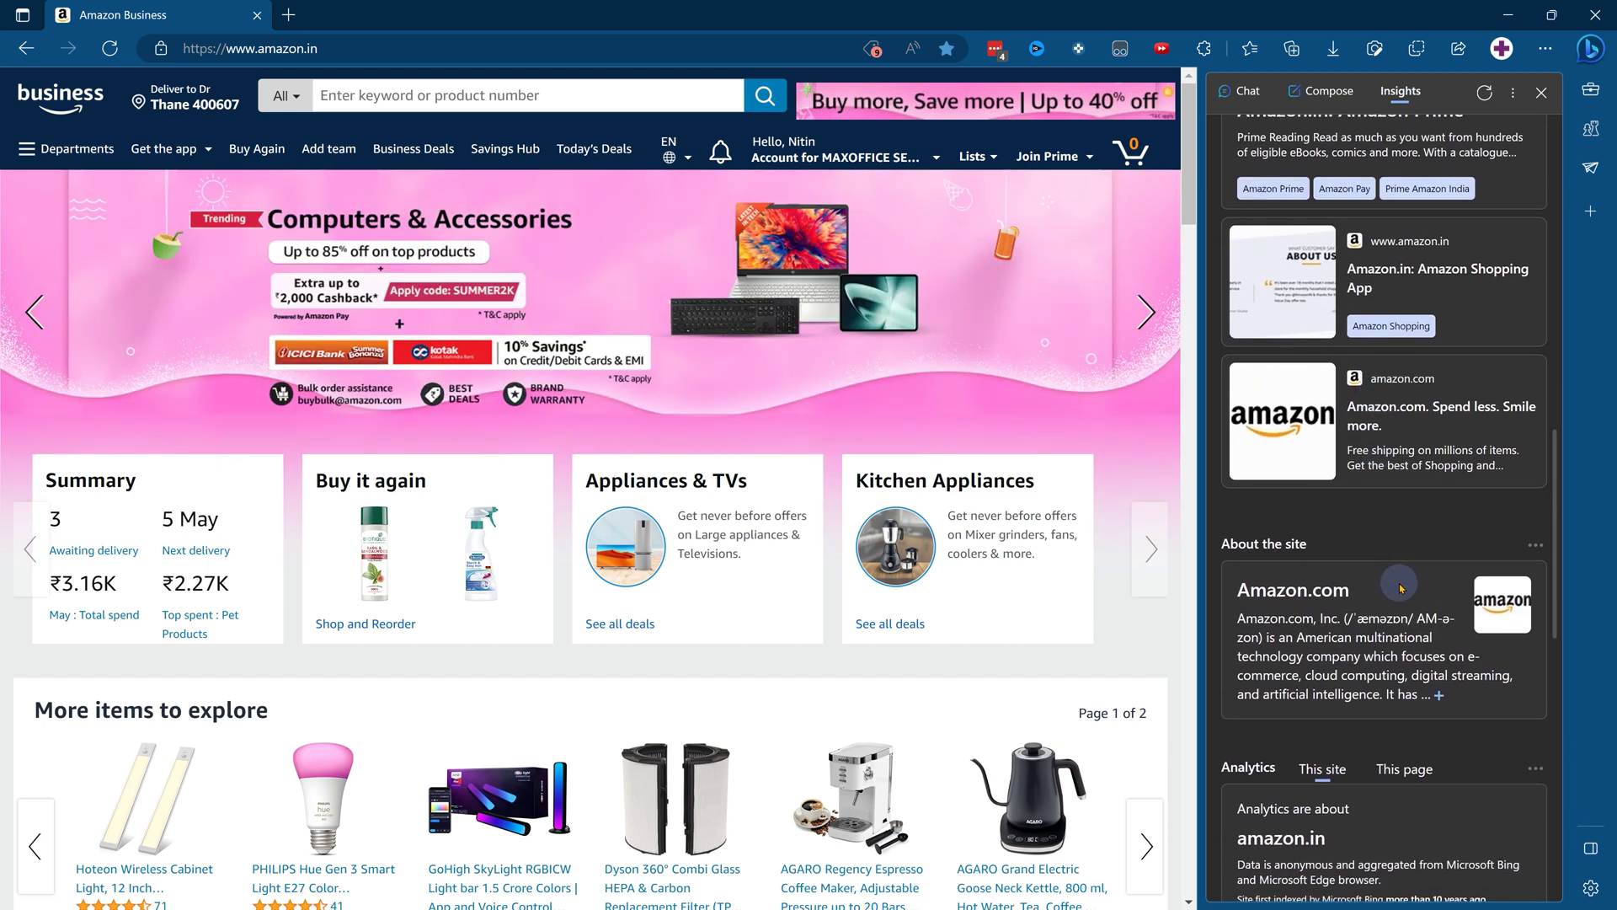
scroll(1401, 588, "down", 5)
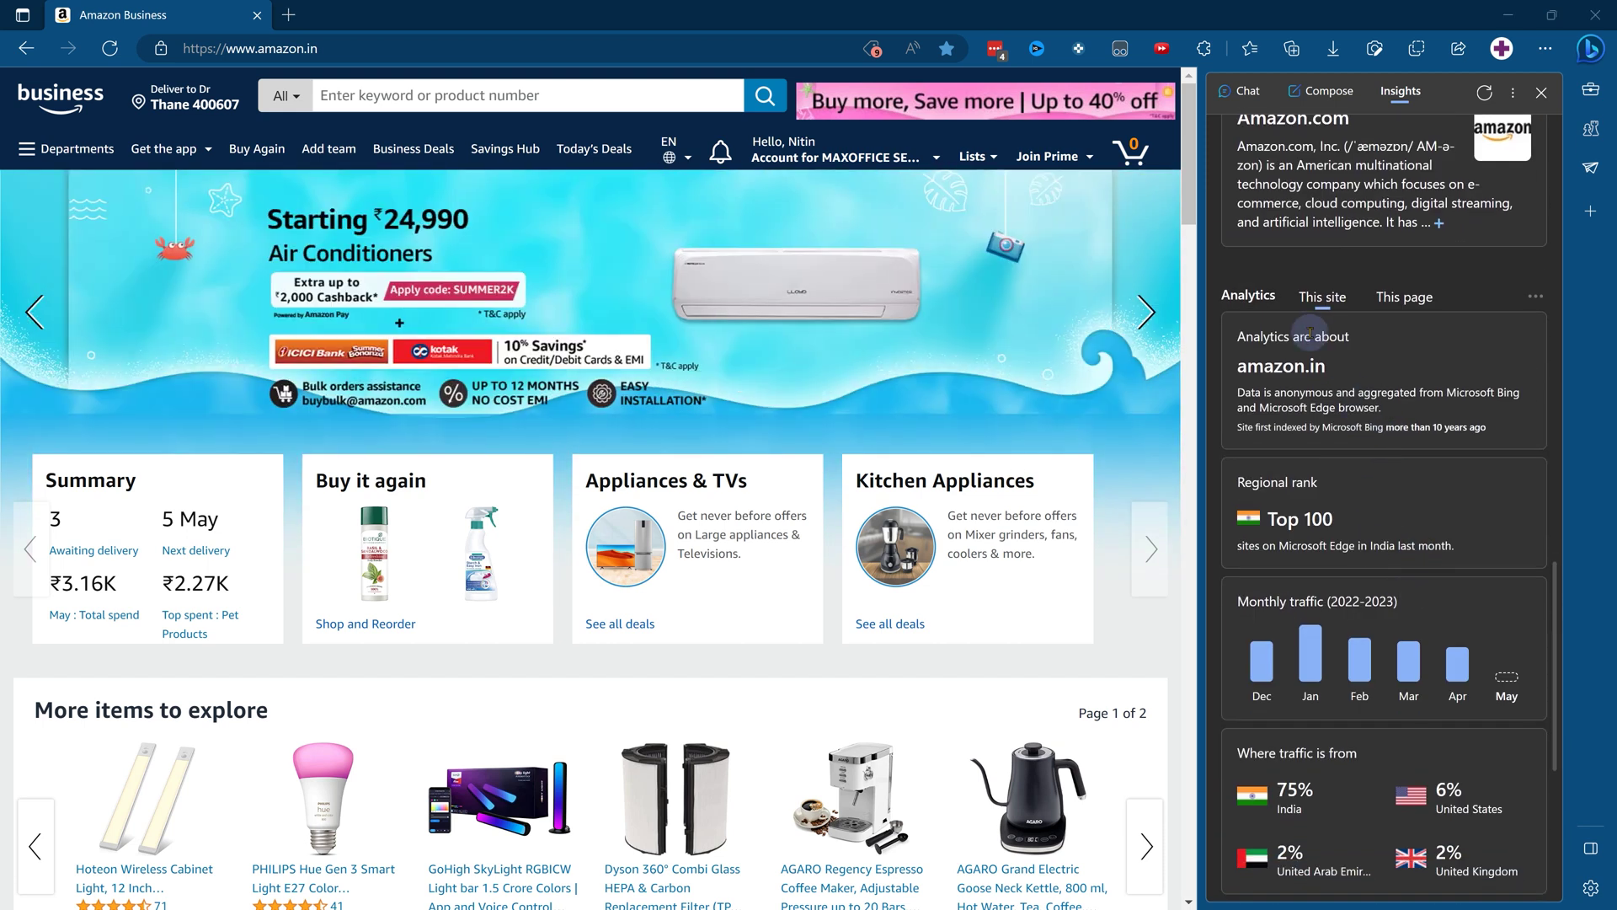
scroll(1326, 568, "down", 5)
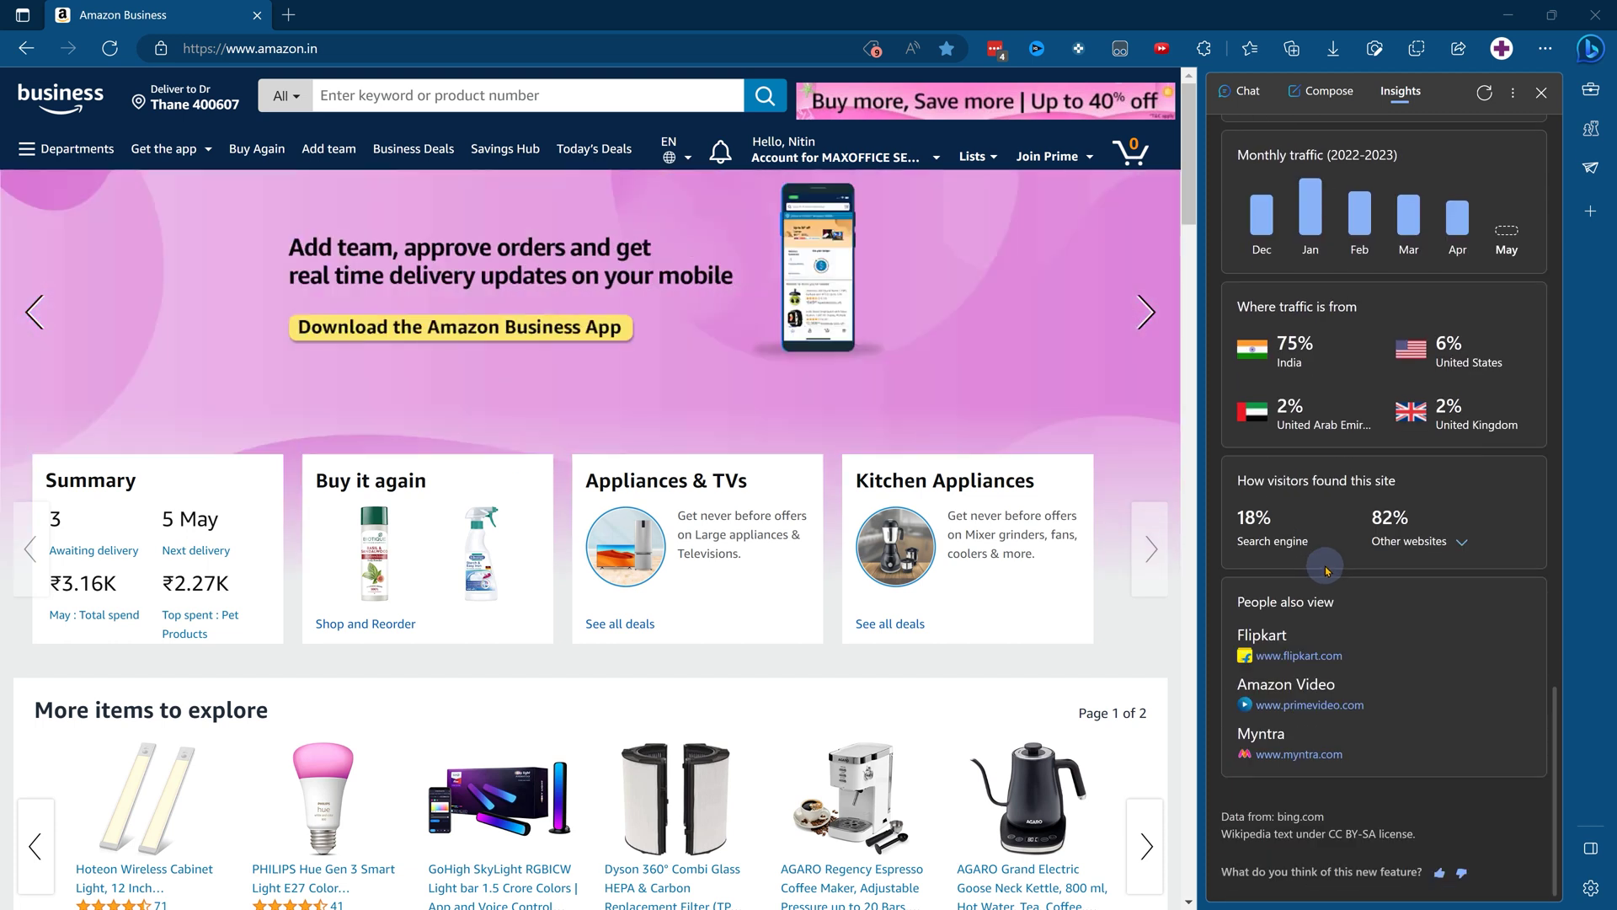
scroll(1328, 572, "up", 10)
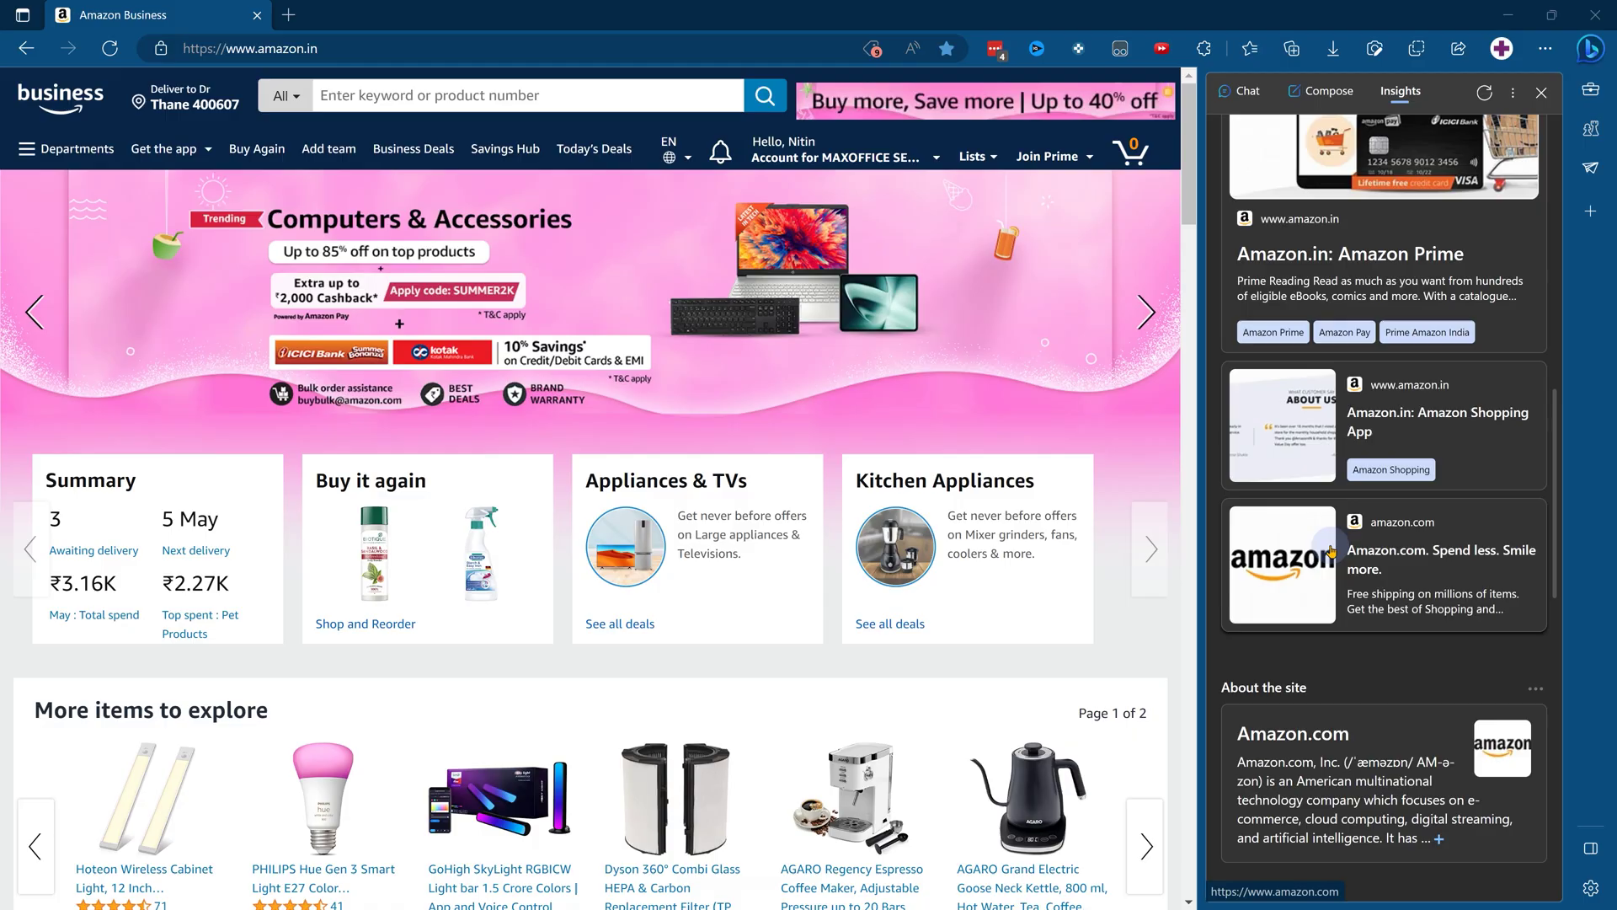
scroll(1331, 552, "up", 2)
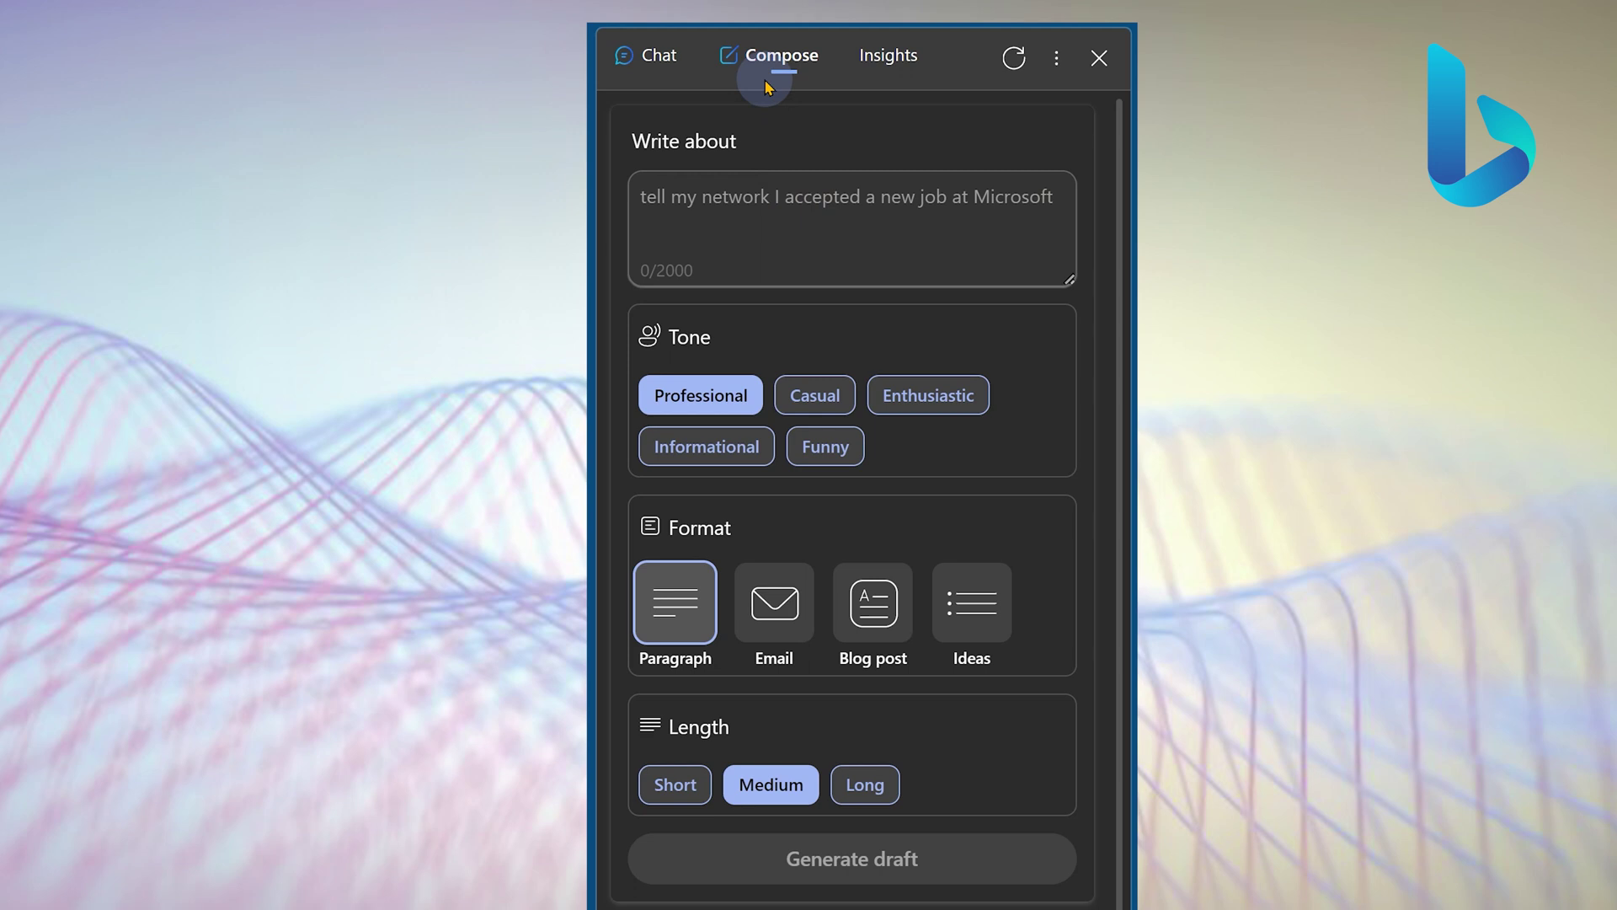
- Generate a short Ideas-format list of sports-shoe brand names like Sprintz, Zephyr and Blaze
left_click(748, 222)
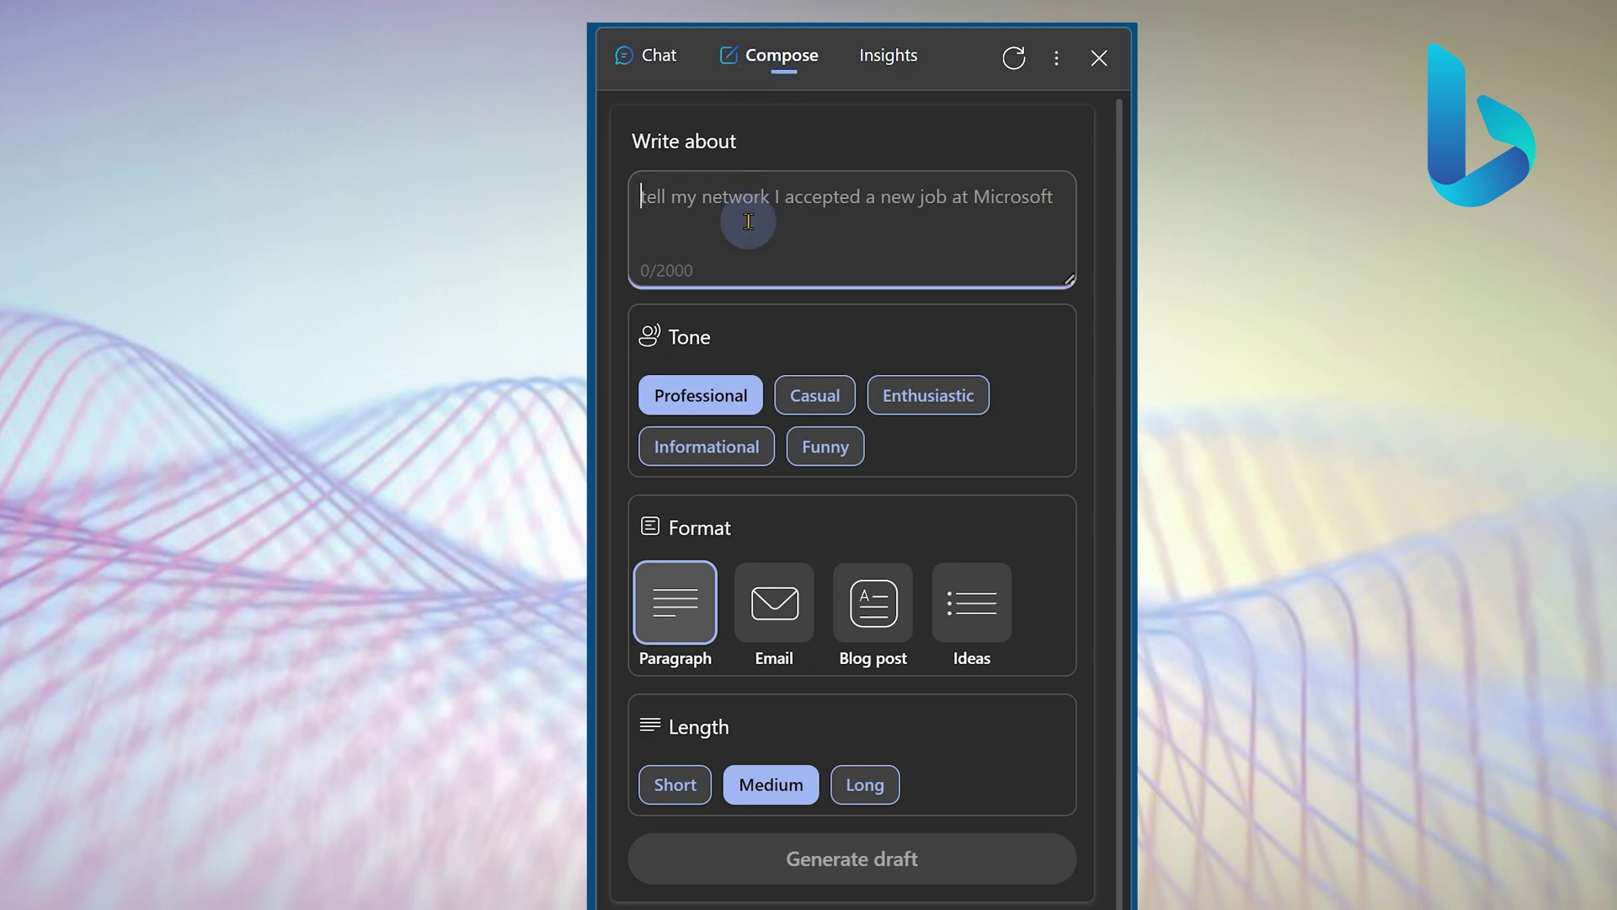
type("Dangers and benefits of AI")
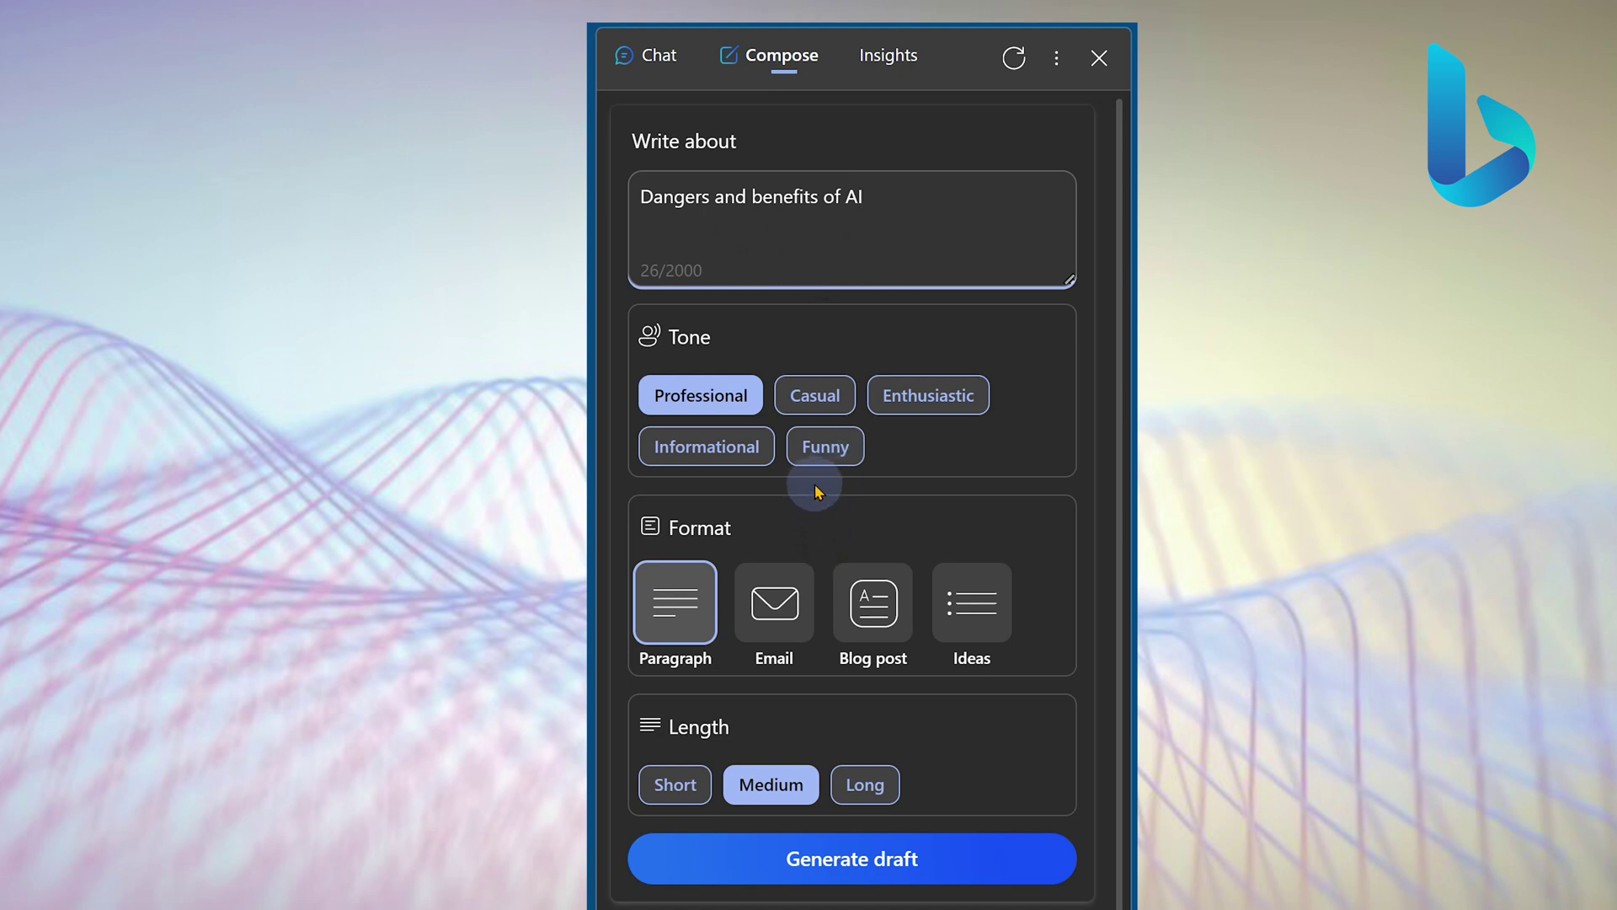
left_click(674, 785)
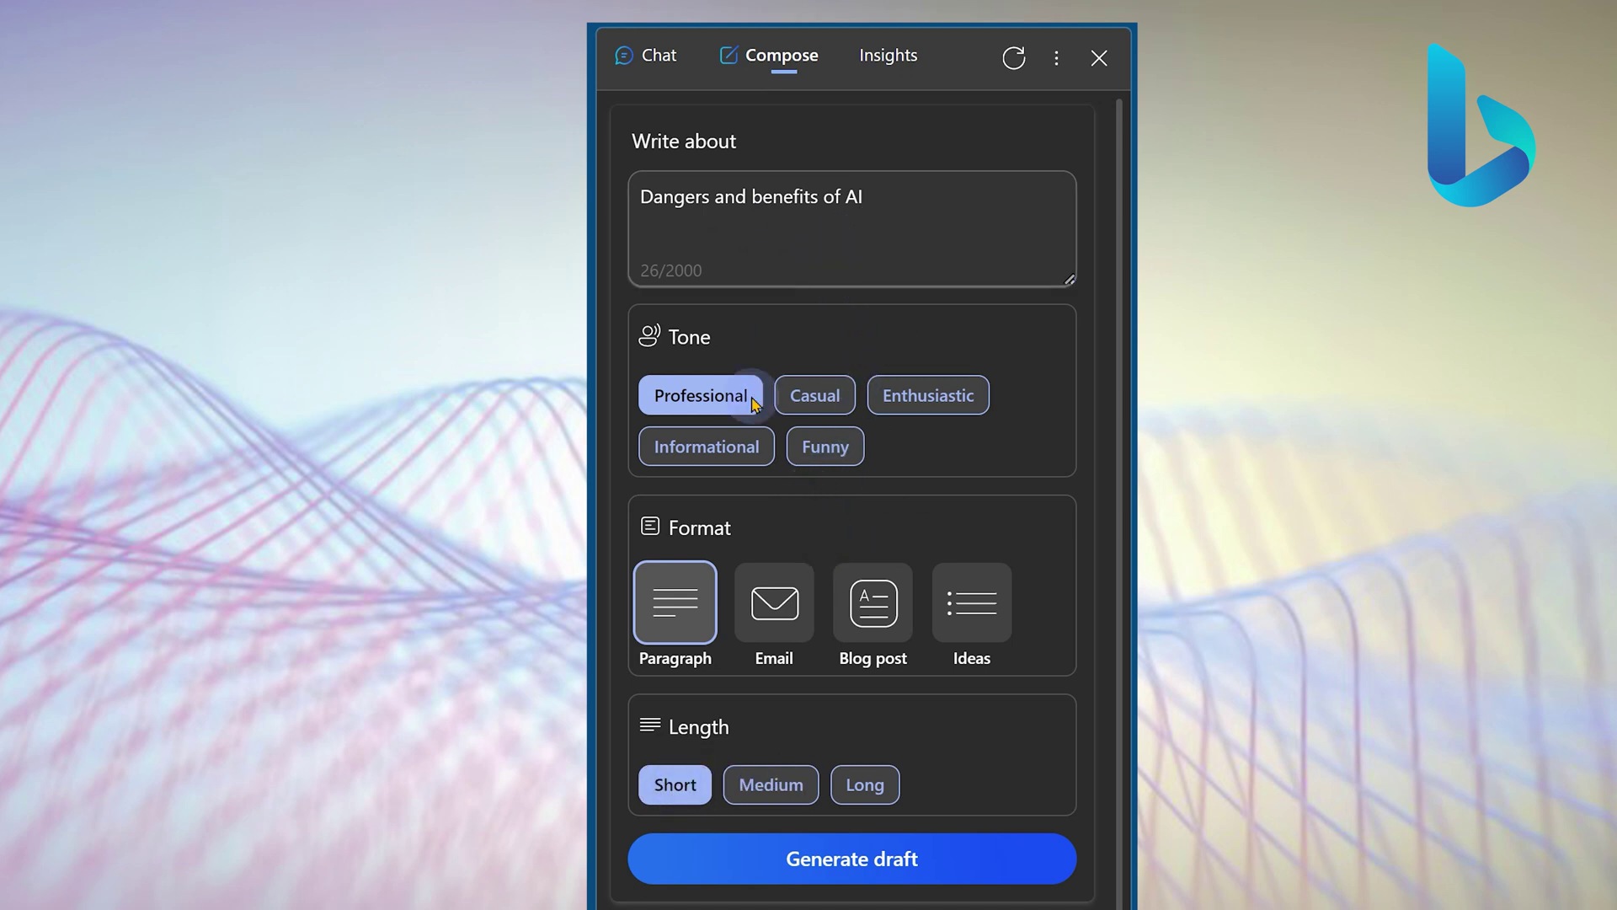
left_click(876, 859)
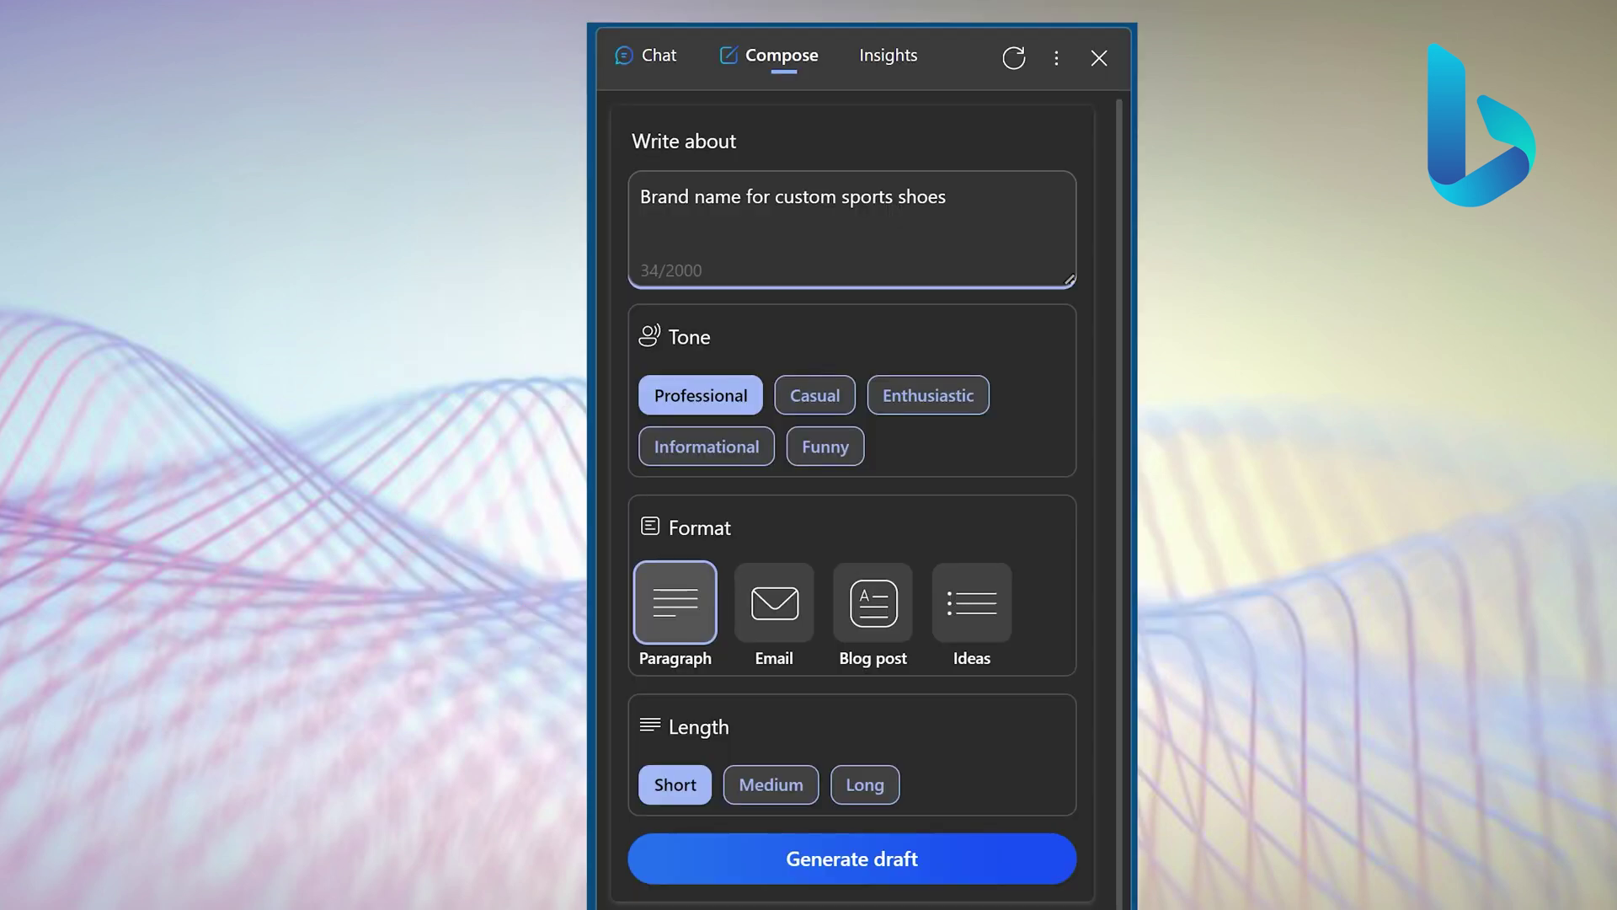
left_click(950, 638)
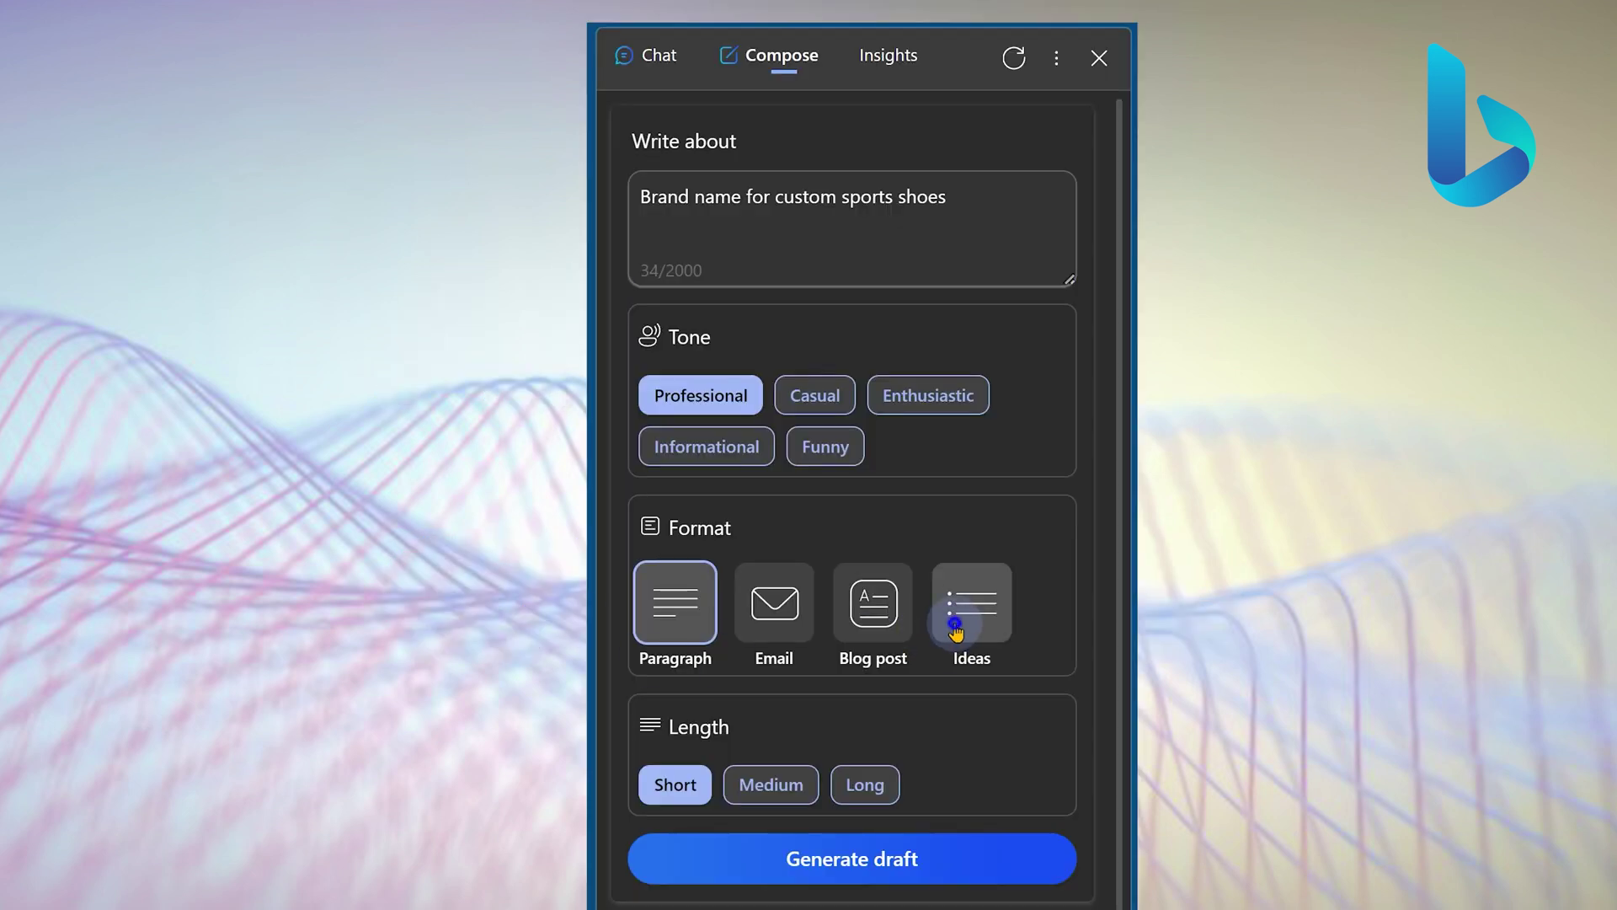
left_click(876, 853)
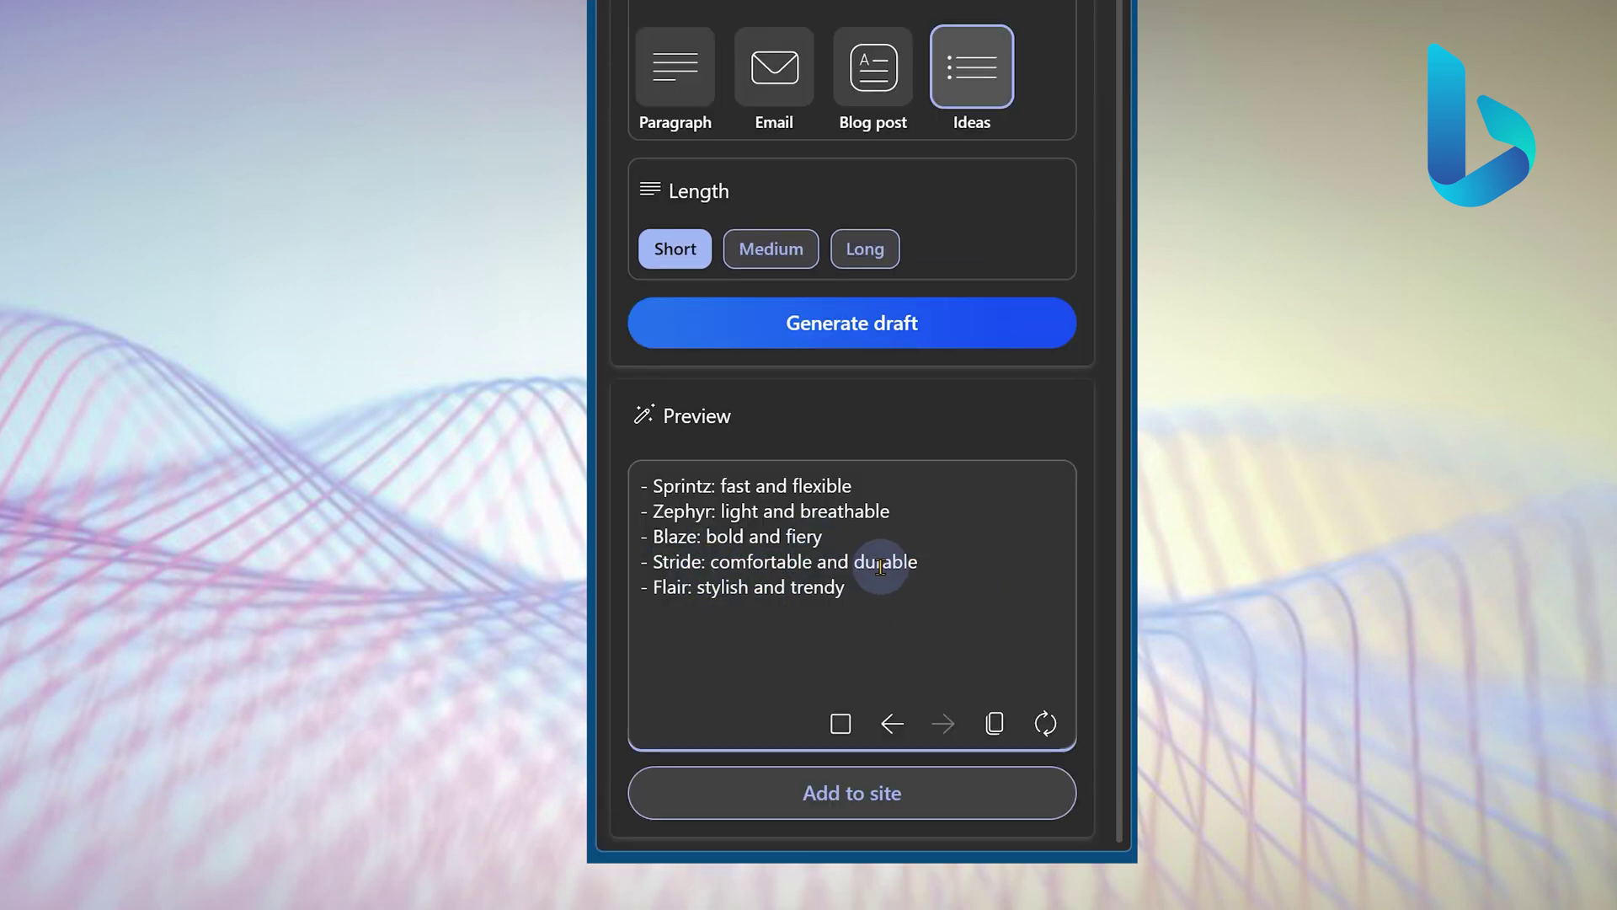
- Add the five ideas, Sprintz through Flair, under the Brand Ideas heading in Word
left_click_drag(649, 562, 926, 563)
left_click(825, 796)
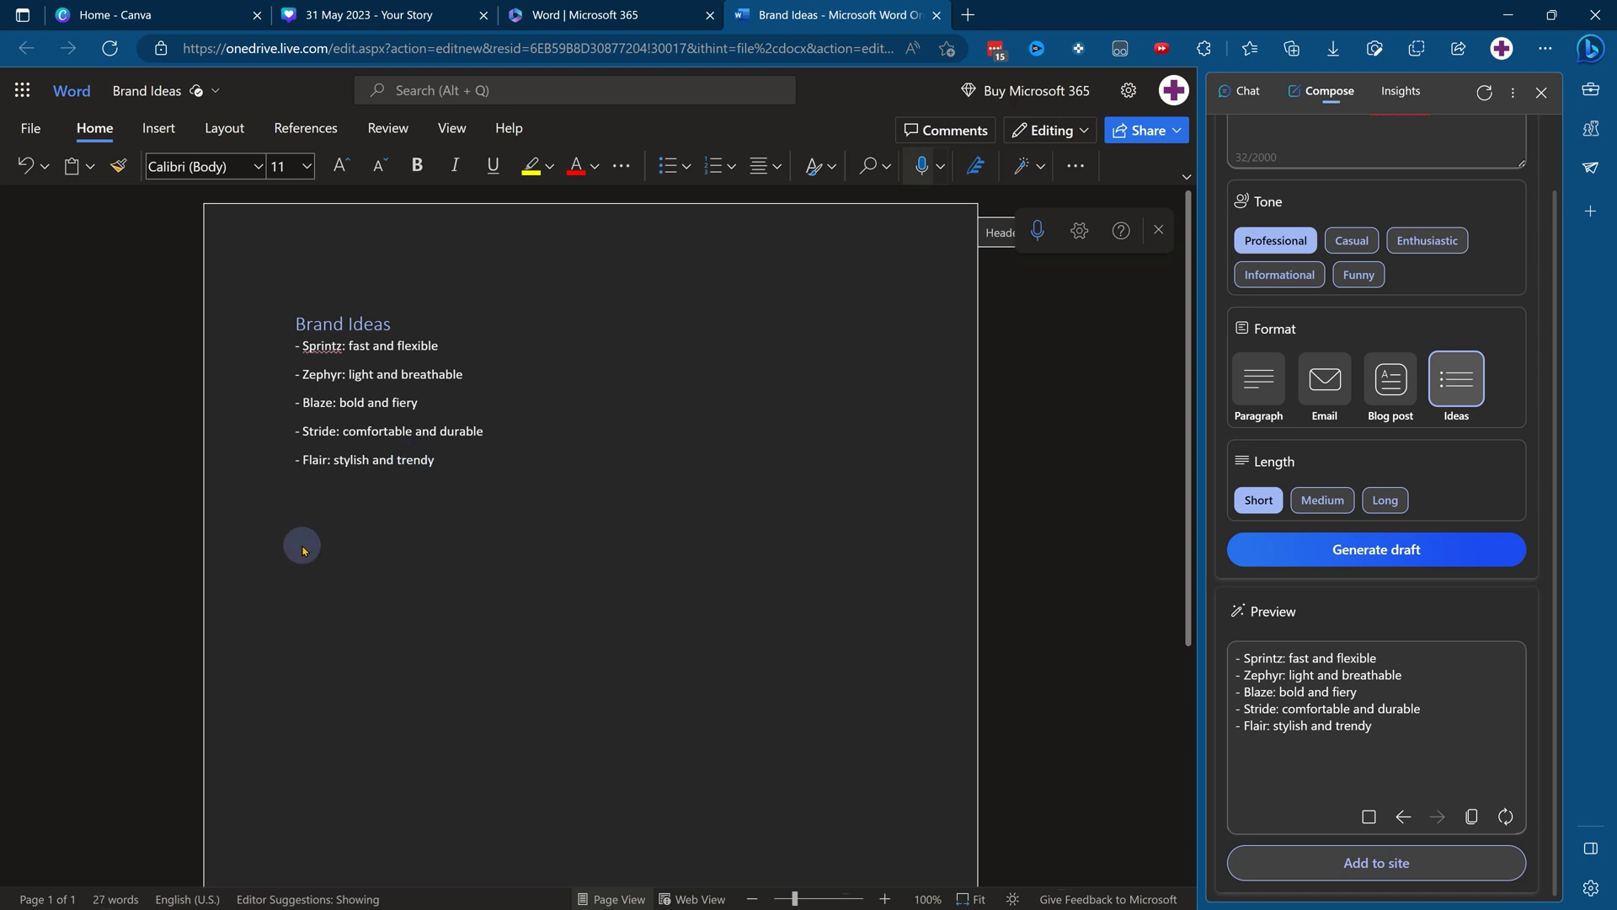
scroll(1239, 517, "up", 1)
scroll(1239, 517, "up", 1)
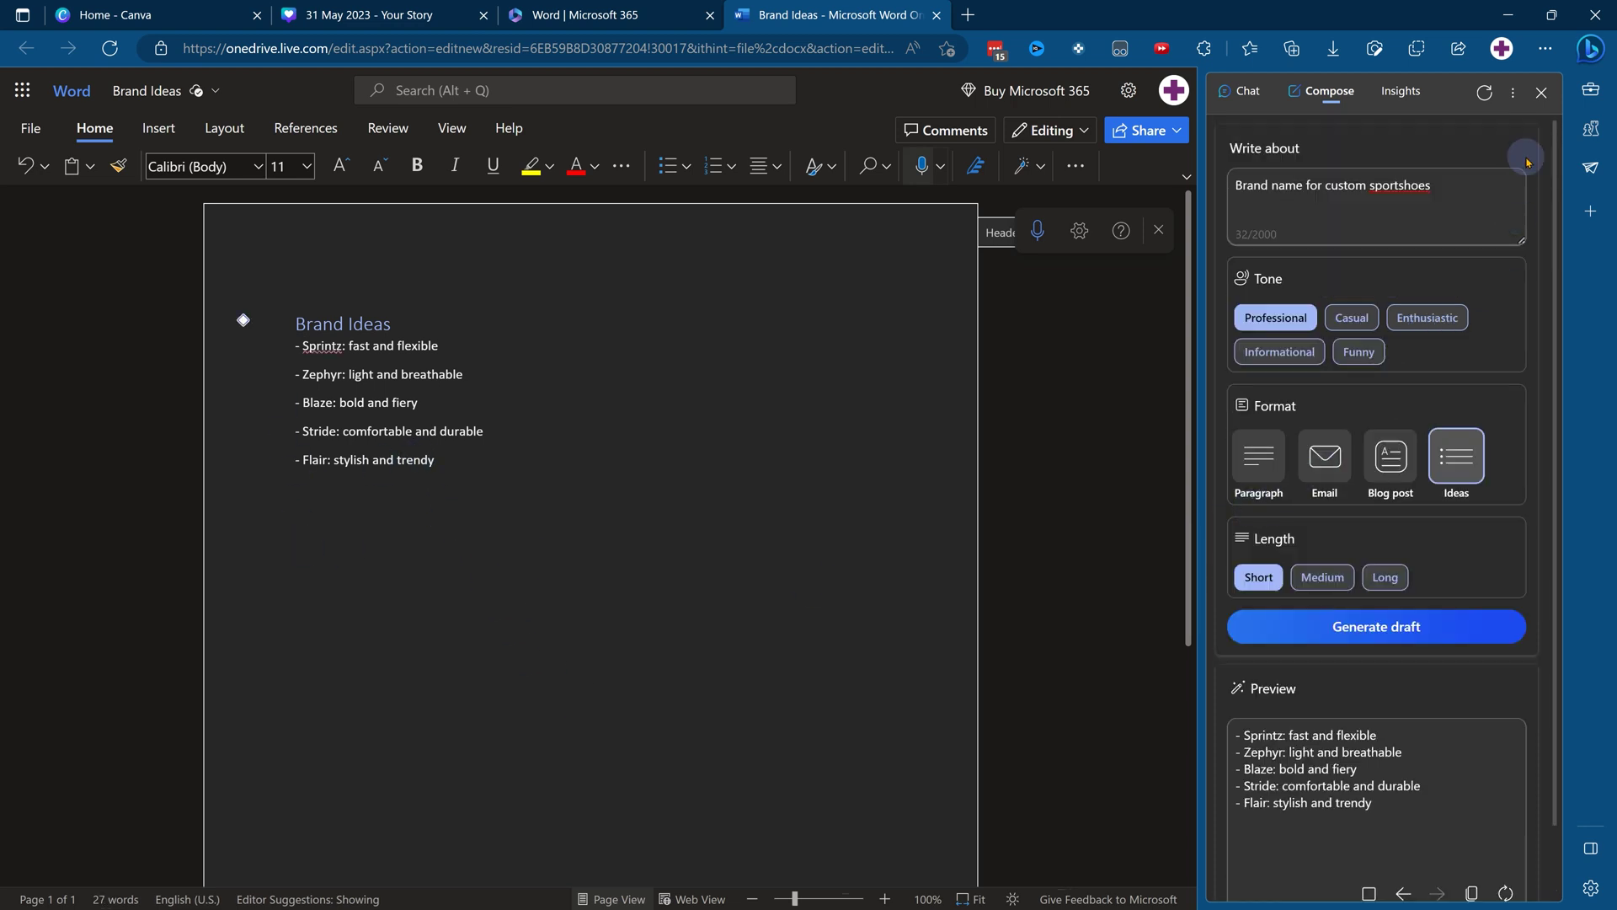